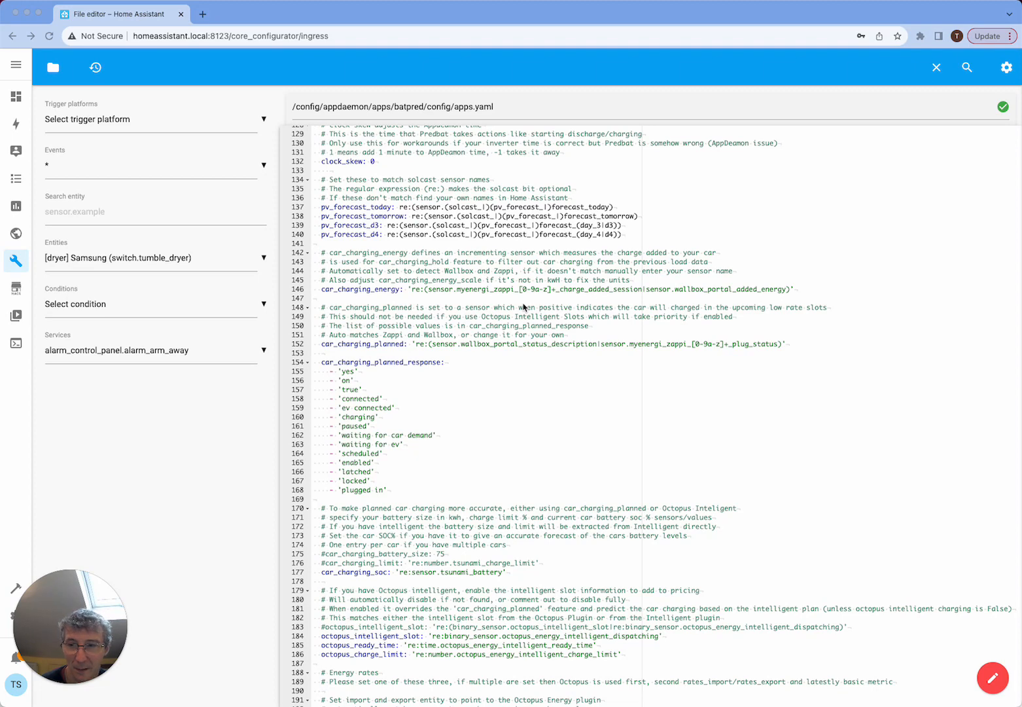
- Add the setting "num_cars: 2" on its own line between the pv_forecast entries and the car_charging_energy comments
{"action": "left_click", "coordinate": [381, 244]}
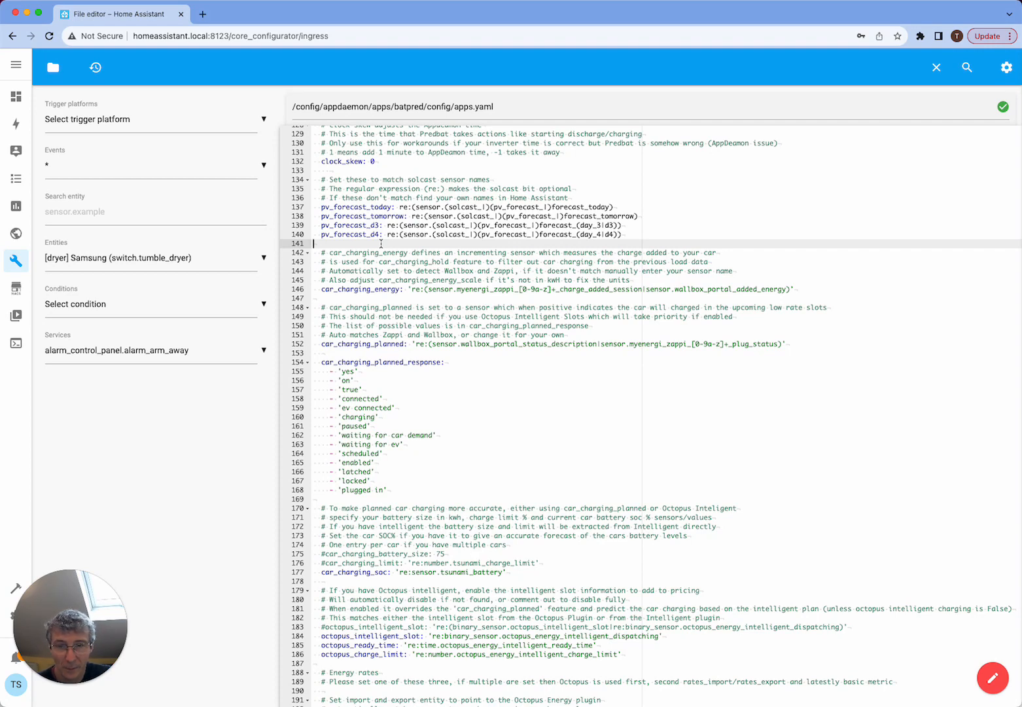
{"action": "key", "text": "Return"}
{"action": "key", "text": "Return"}
{"action": "key", "text": "Up"}
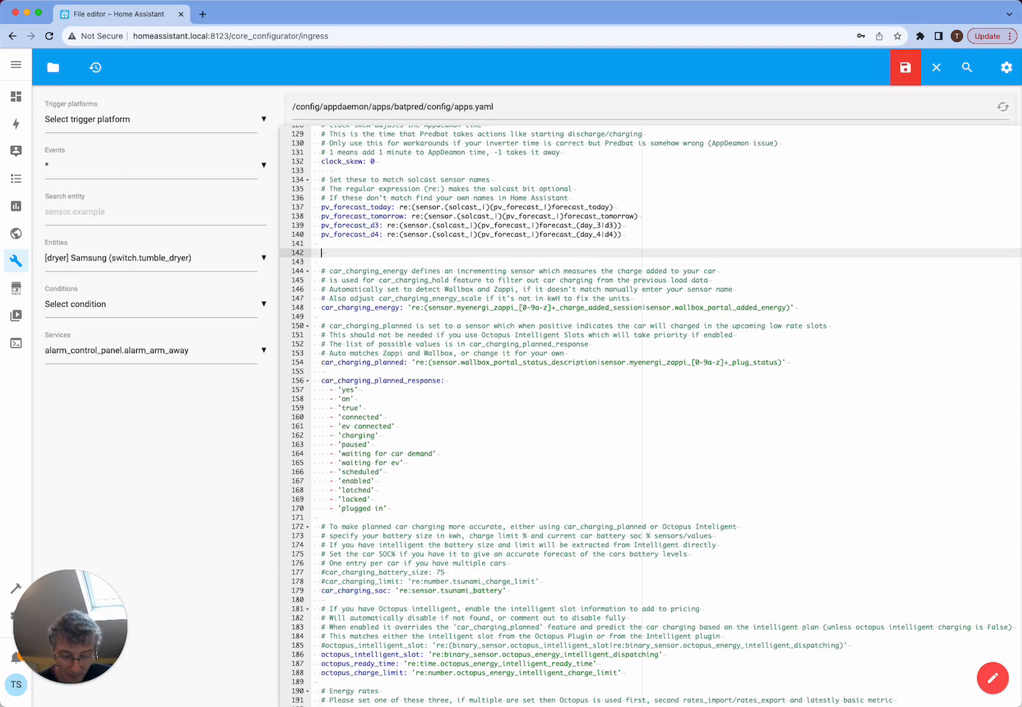
{"action": "type", "text": "num_cars"}
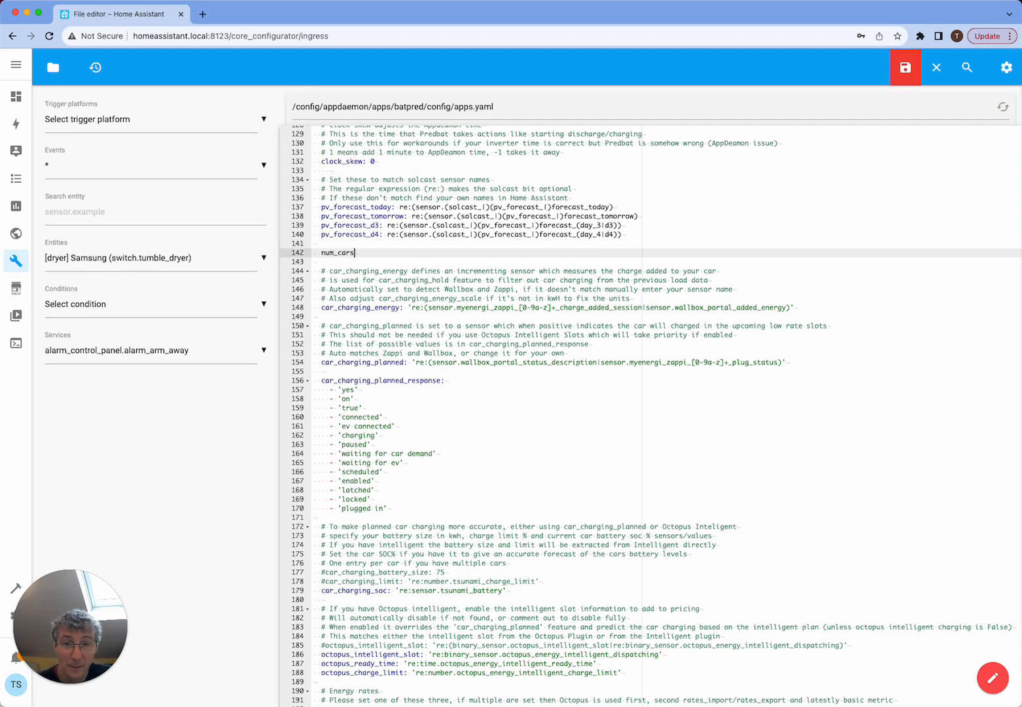
{"action": "type", "text": ": "}
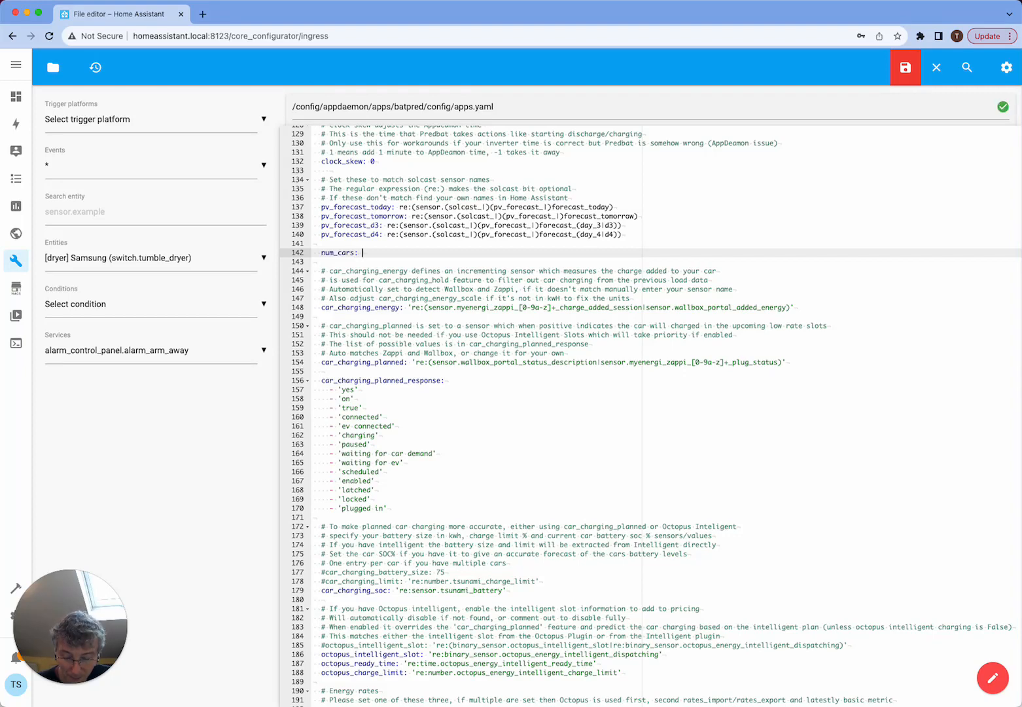
{"action": "type", "text": "2"}
{"action": "key", "text": "Up"}
{"action": "key", "text": "Return"}
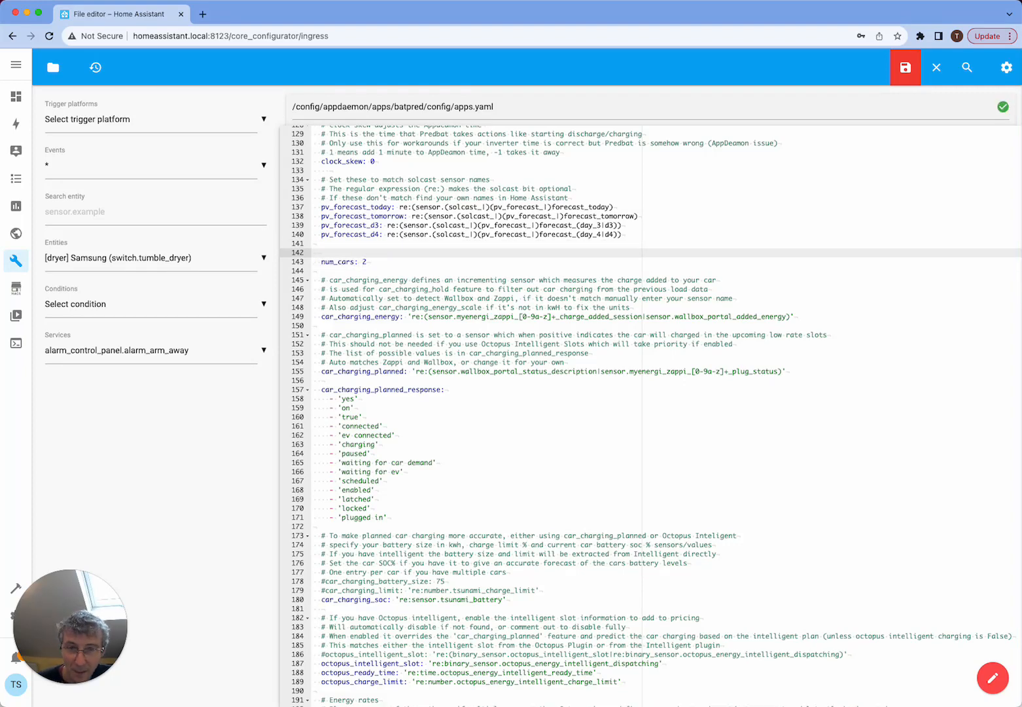
{"action": "key", "text": "BackSpace"}
{"action": "key", "text": "Down"}
{"action": "key", "text": "Down"}
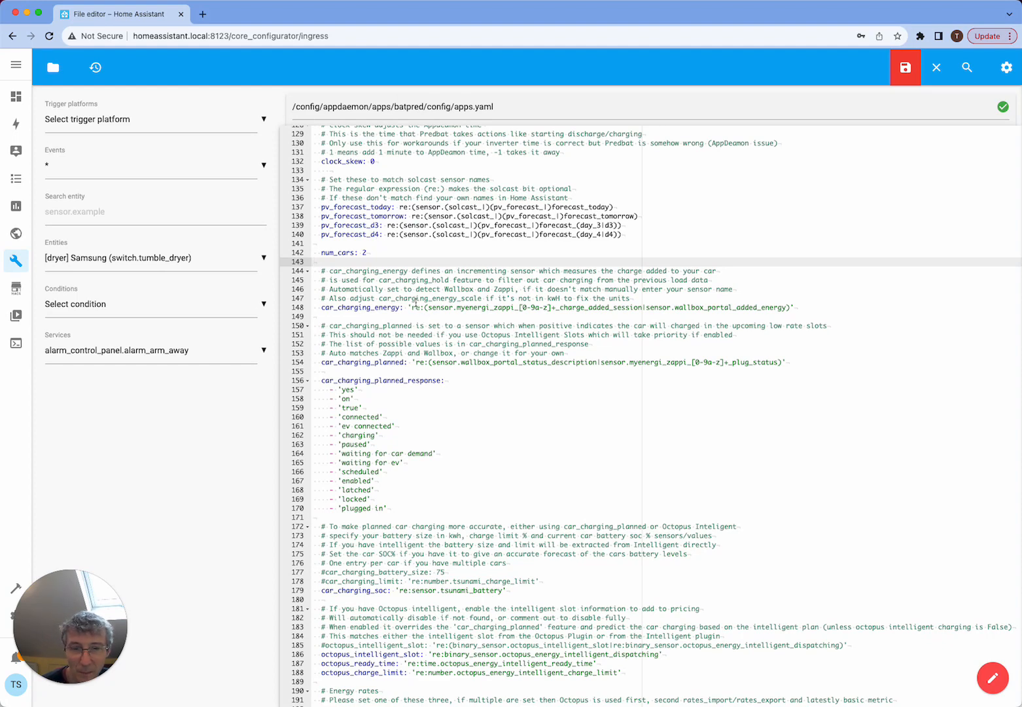
- Move the num_cars line below the car_charging_energy setting, directly before the car_charging_planned comments
{"action": "double_click", "coordinate": [364, 308]}
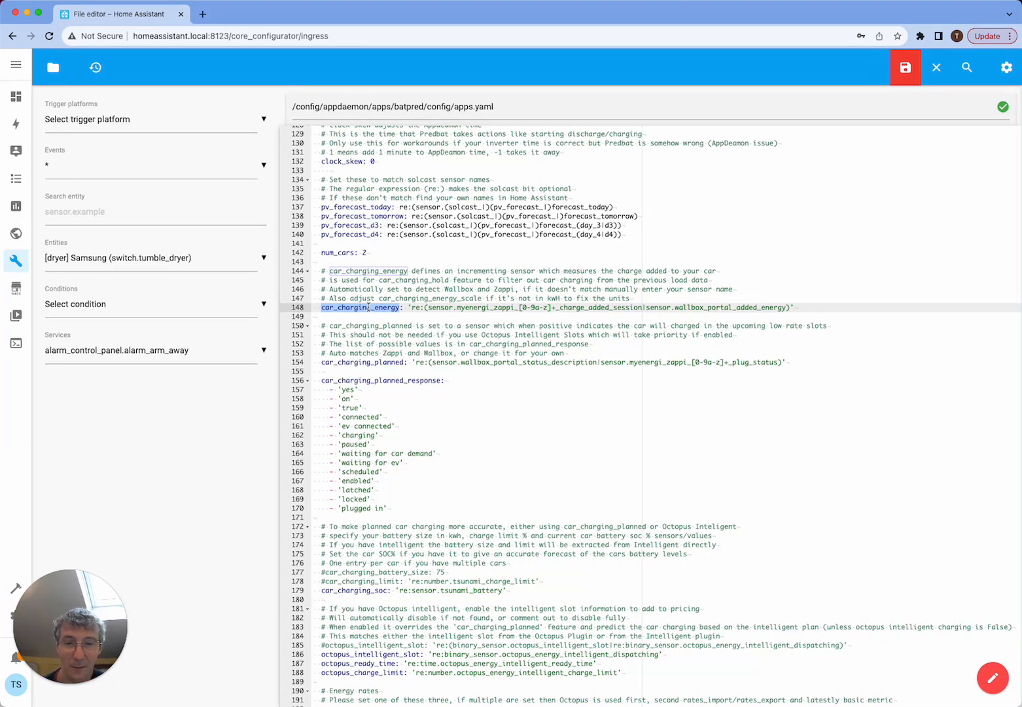
{"action": "left_click", "coordinate": [386, 252]}
{"action": "key", "text": "Down"}
{"action": "key", "text": "shift+Up"}
{"action": "key", "text": "shift+Up"}
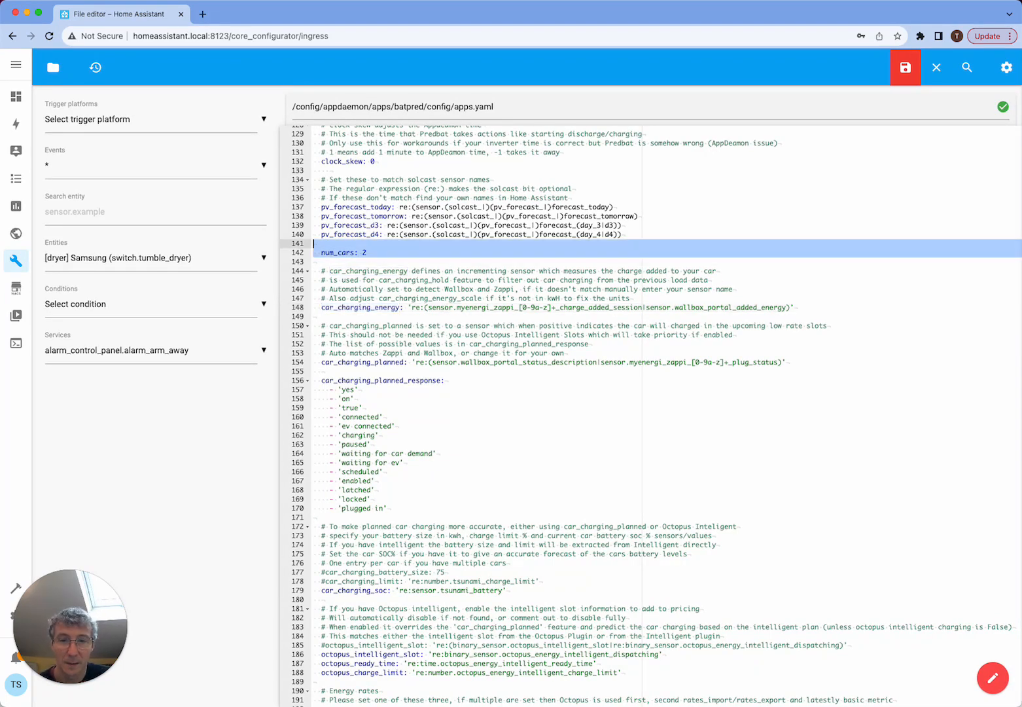
{"action": "key", "text": "super+x"}
{"action": "key", "text": "Down"}
{"action": "key", "text": "Down"}
{"action": "key", "text": "Down"}
{"action": "key", "text": "Down"}
{"action": "key", "text": "Down"}
{"action": "key", "text": "Down"}
{"action": "key", "text": "Down"}
{"action": "key", "text": "super+v"}
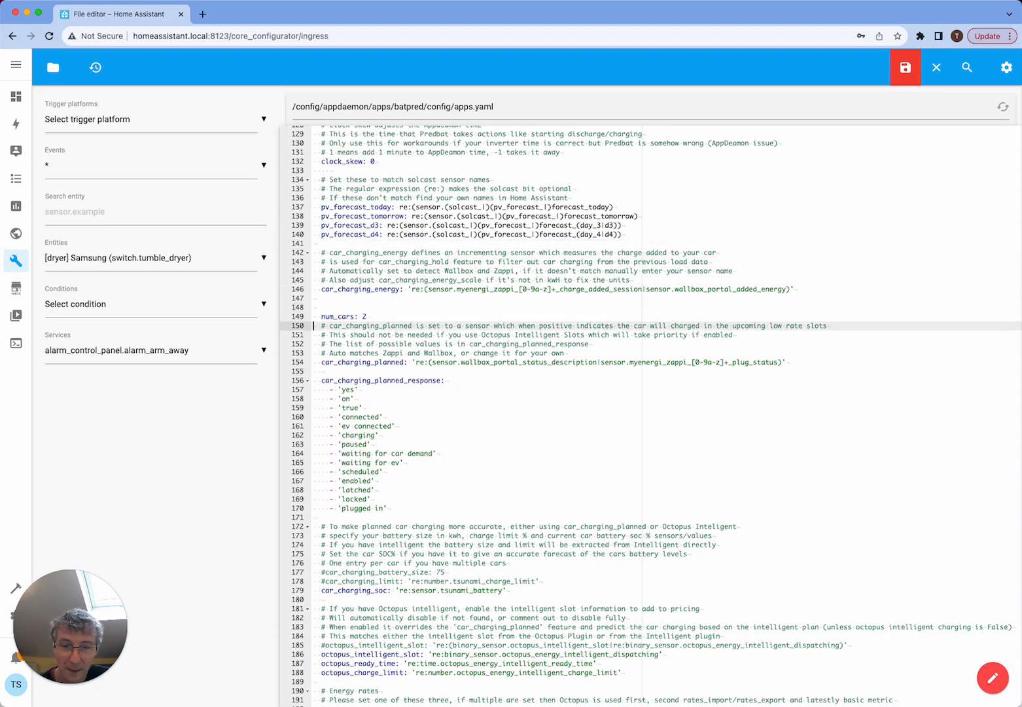
- Tidy the spacing around num_cars so exactly one blank line separates it from the settings before and after
{"action": "key", "text": "Left"}
{"action": "key", "text": "Return"}
{"action": "key", "text": "Up"}
{"action": "key", "text": "Up"}
{"action": "key", "text": "BackSpace"}
{"action": "key", "text": "Down"}
{"action": "key", "text": "Down"}
{"action": "key", "text": "Down"}
{"action": "key", "text": "Down"}
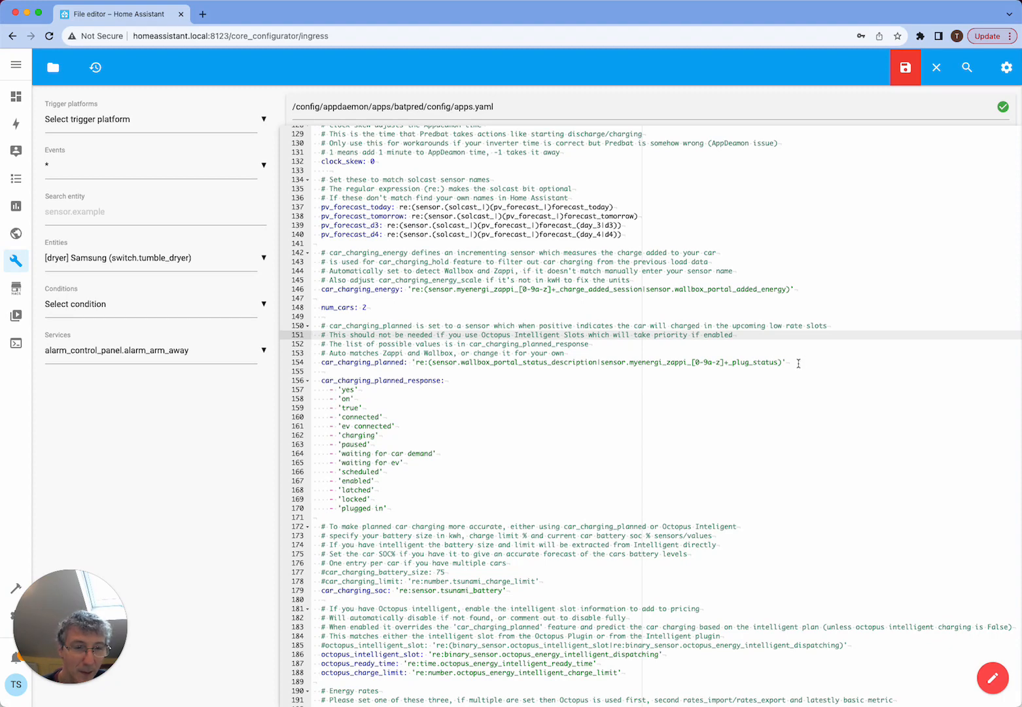
- Turn car_charging_planned into a YAML list with its existing sensor expression as the first item
{"action": "double_click", "coordinate": [535, 361]}
{"action": "left_click", "coordinate": [445, 345]}
{"action": "left_click", "coordinate": [412, 362]}
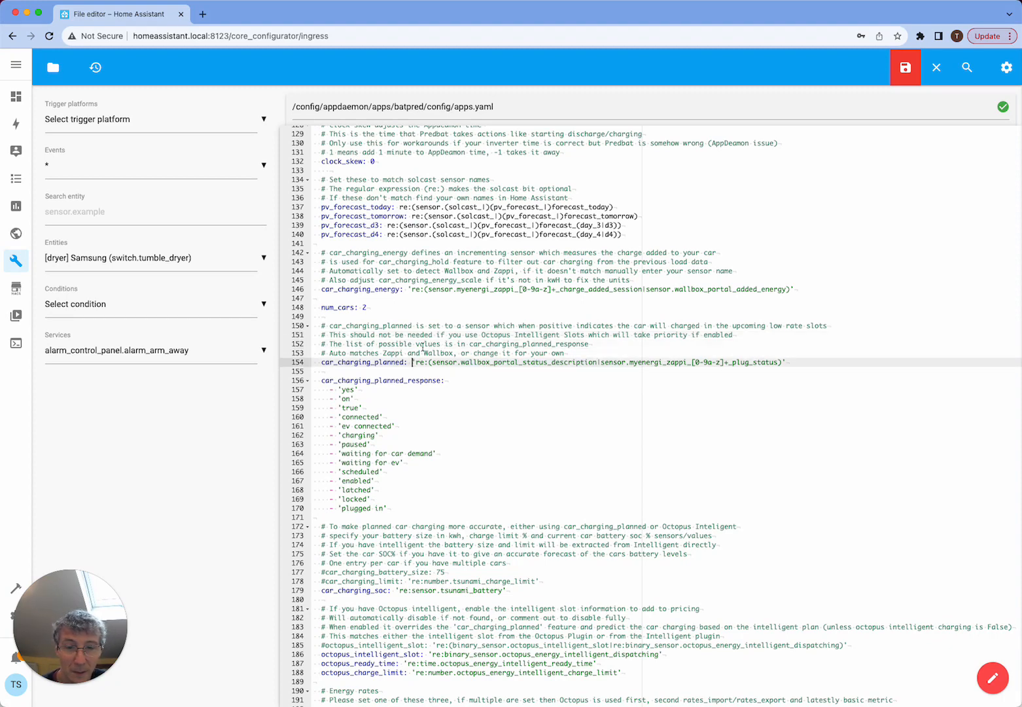
{"action": "key", "text": "Return"}
{"action": "type", "text": "-"}
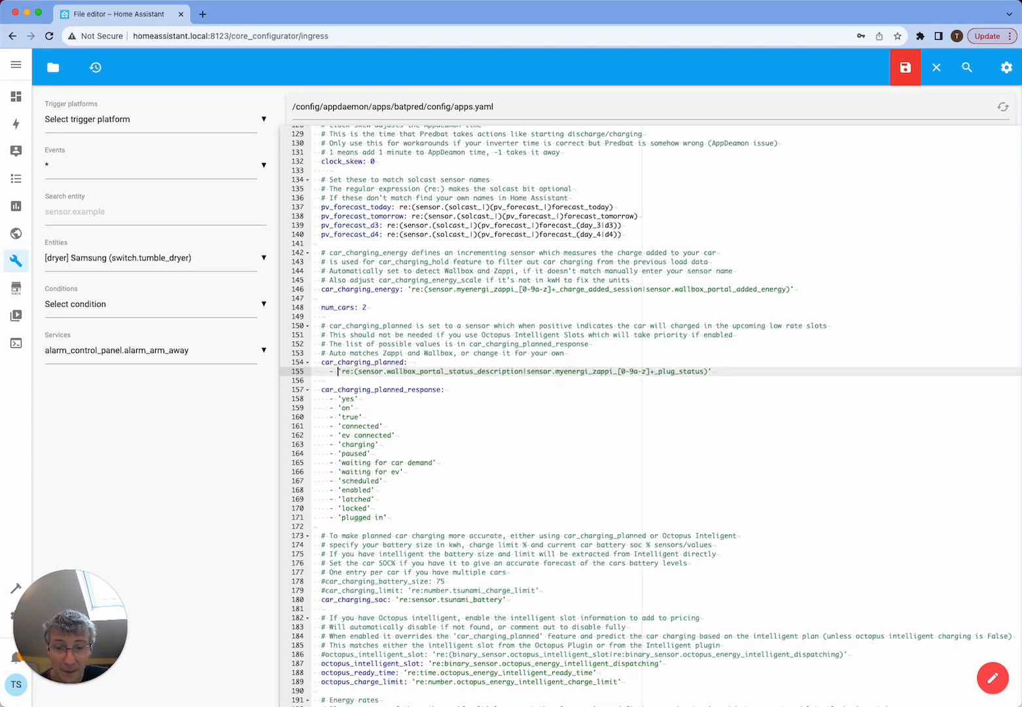
- Add 'connected' as the second item of the car_charging_planned list for the second car
{"action": "key", "text": "End"}
{"action": "key", "text": "Return"}
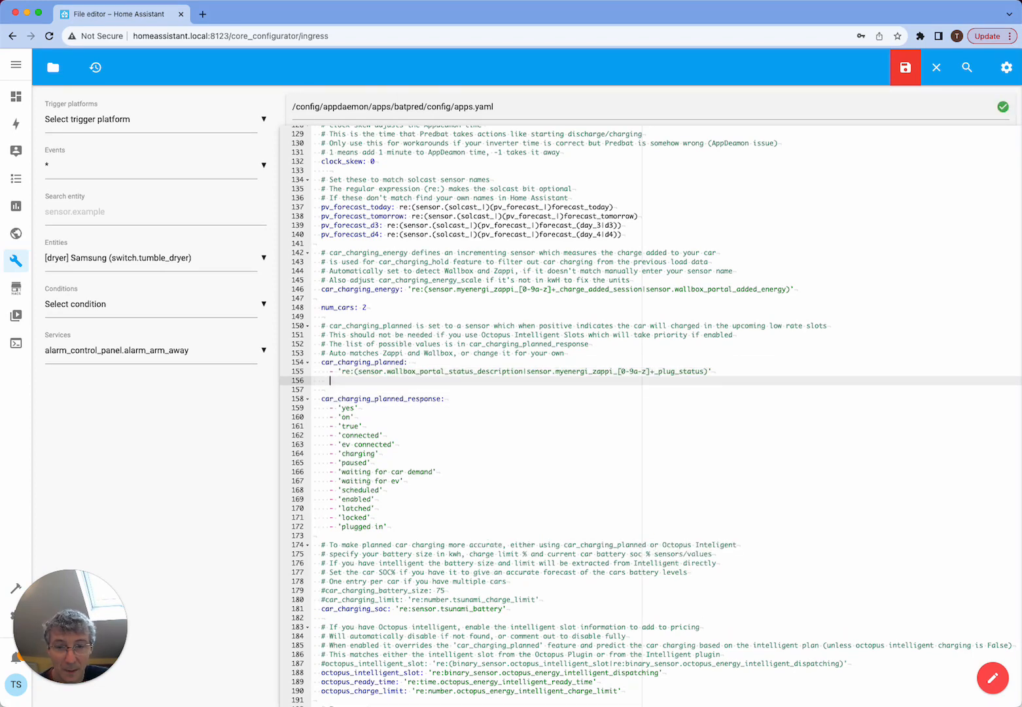
{"action": "type", "text": "-"}
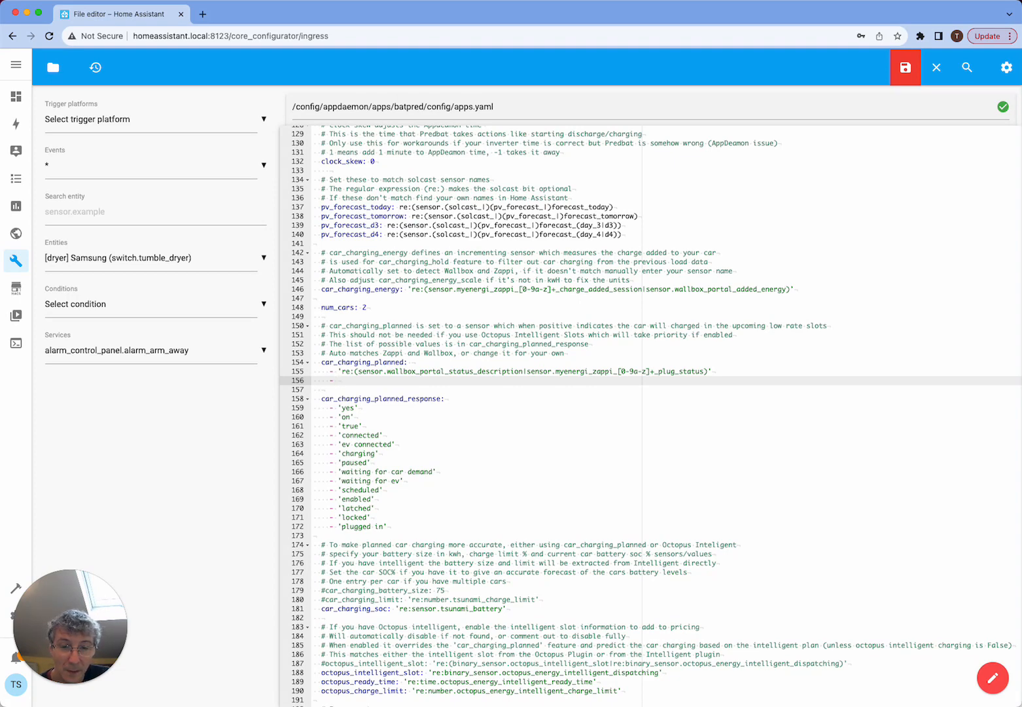
{"action": "type", "text": "'connected'"}
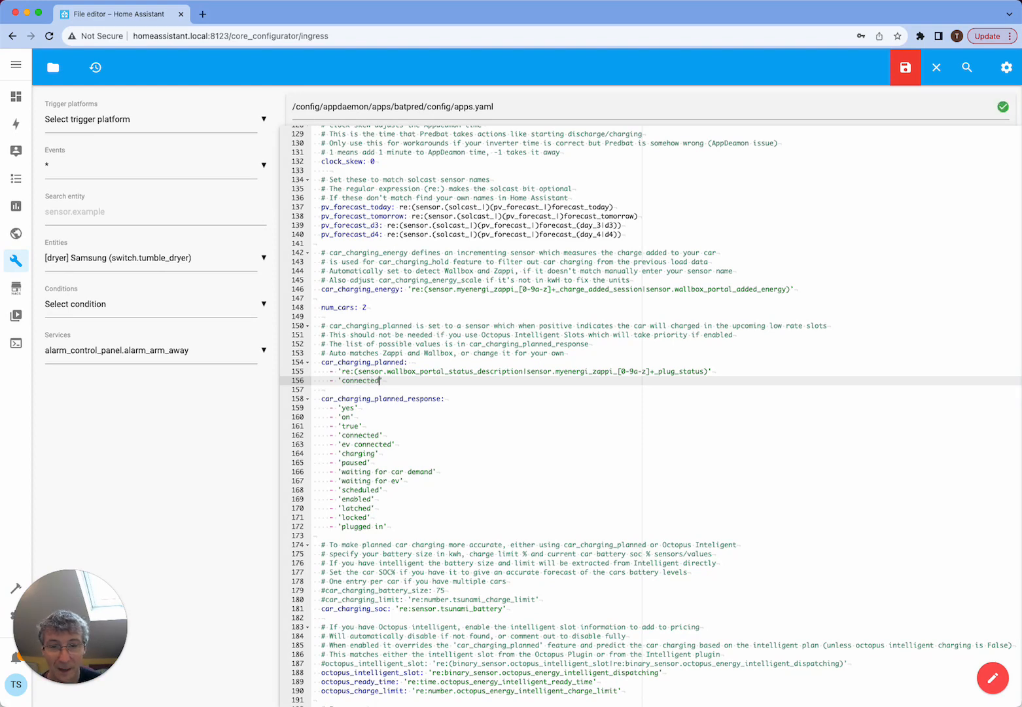
- Compare the 'connected' item in car_charging_planned with the accepted values in car_charging_planned_response
{"action": "key", "text": "Down"}
{"action": "key", "text": "Down"}
{"action": "double_click", "coordinate": [368, 435]}
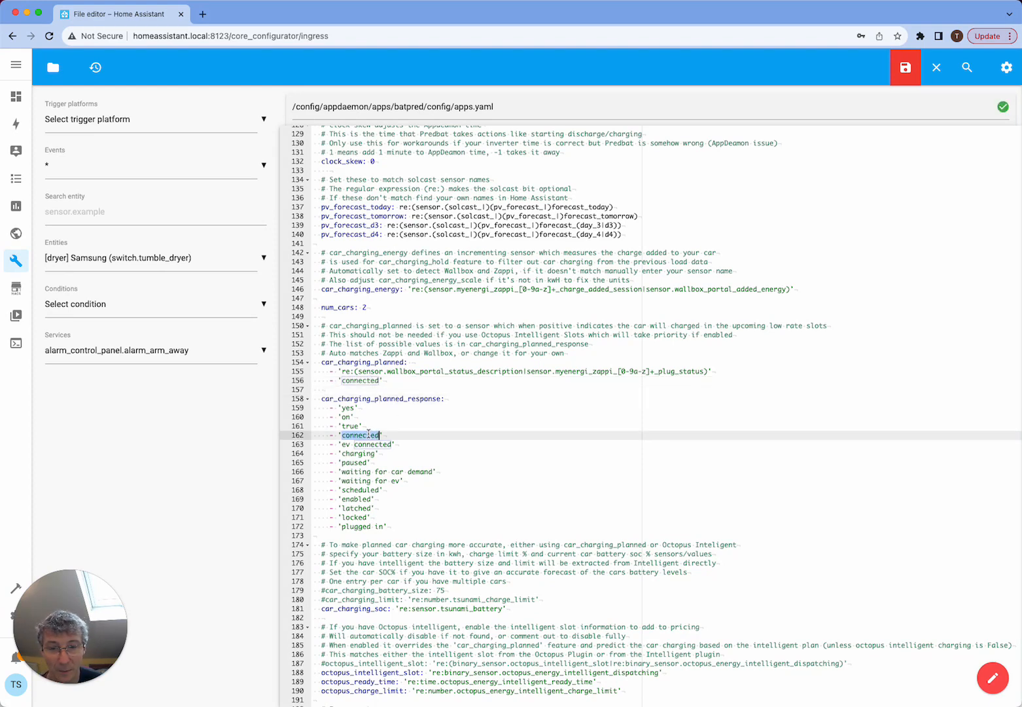
{"action": "double_click", "coordinate": [376, 399]}
{"action": "double_click", "coordinate": [370, 437]}
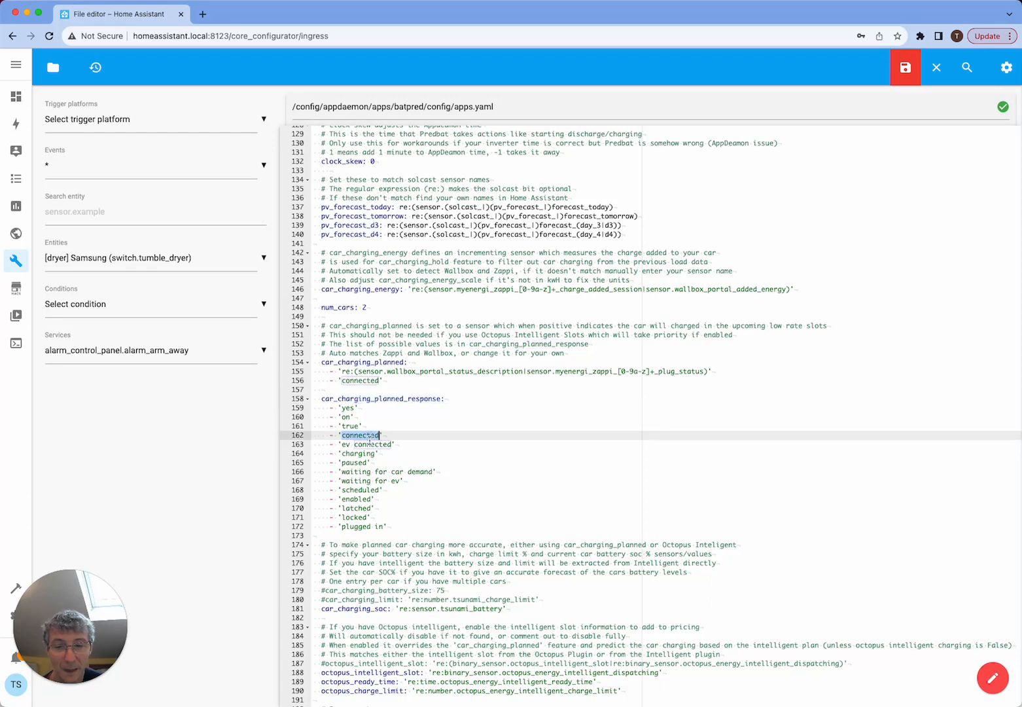
{"action": "left_click", "coordinate": [367, 393]}
{"action": "left_click", "coordinate": [393, 380]}
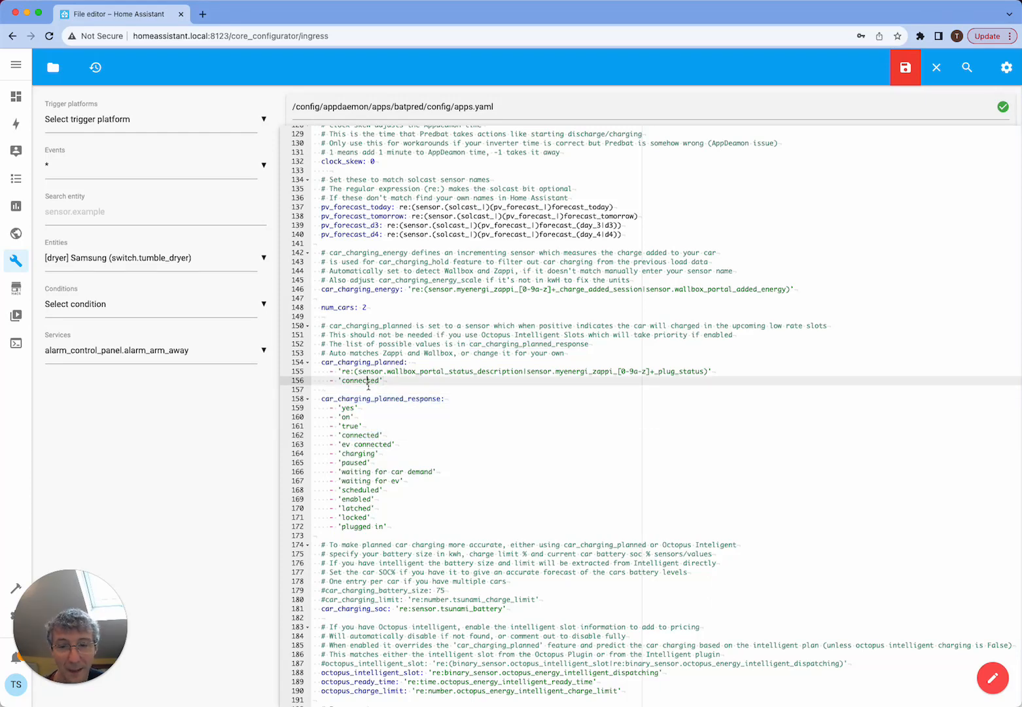
{"action": "left_click", "coordinate": [378, 393]}
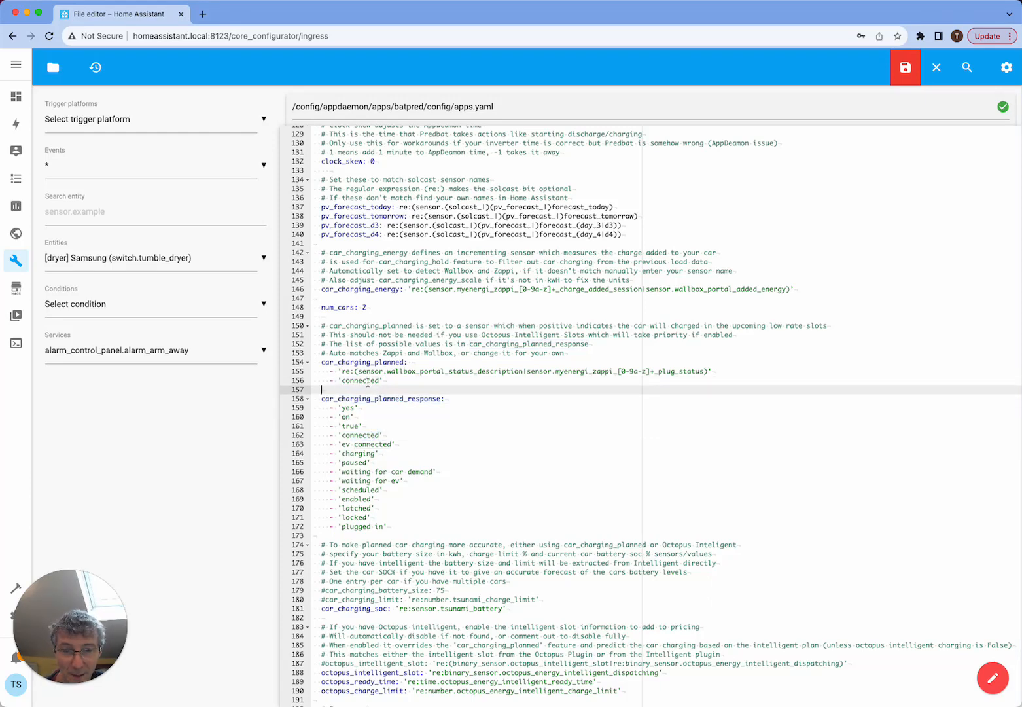
{"action": "left_click_drag", "start_coordinate": [393, 382], "coordinate": [338, 382]}
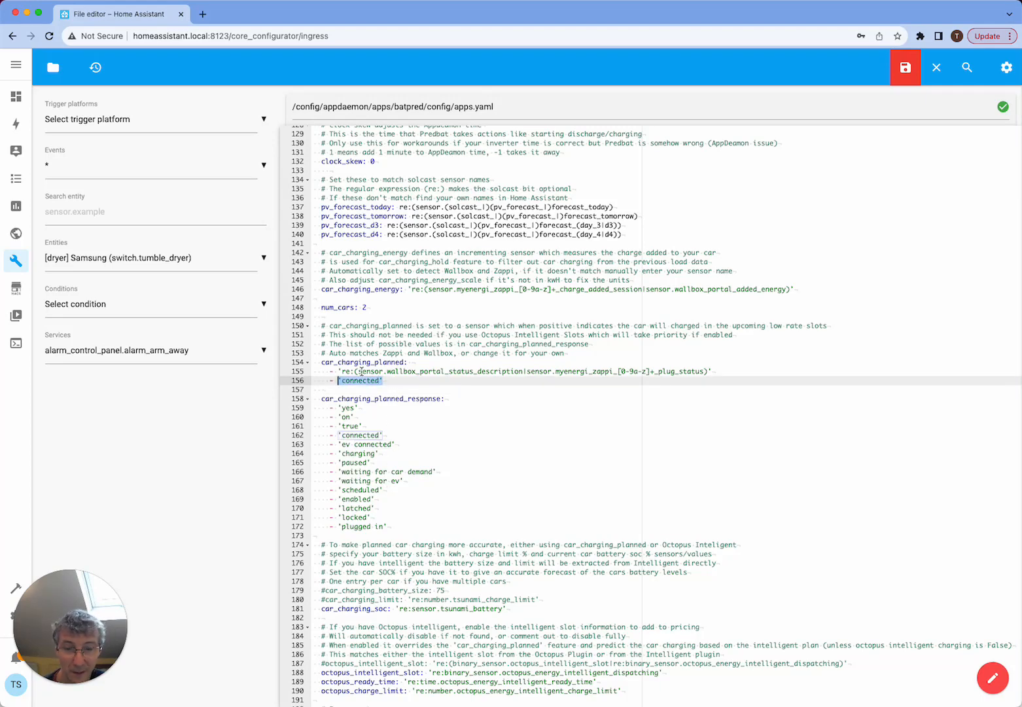
- Uncomment the car_charging_battery_size and car_charging_limit settings
{"action": "scroll", "coordinate": [446, 334], "scroll_direction": "down", "scroll_amount": 2}
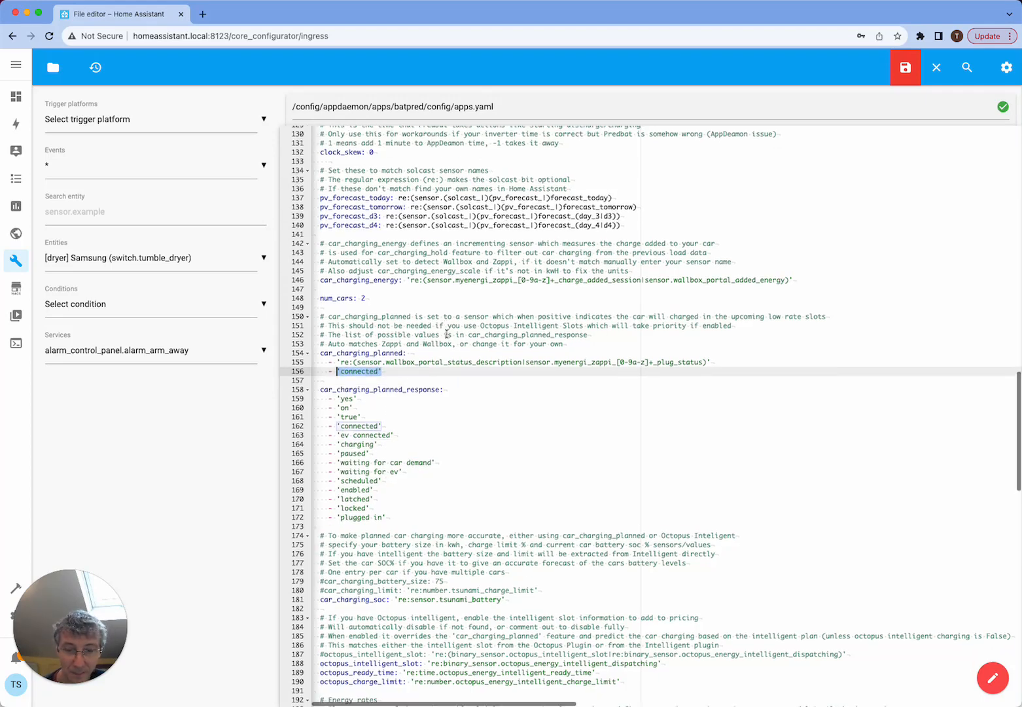
{"action": "scroll", "coordinate": [446, 334], "scroll_direction": "down", "scroll_amount": 7}
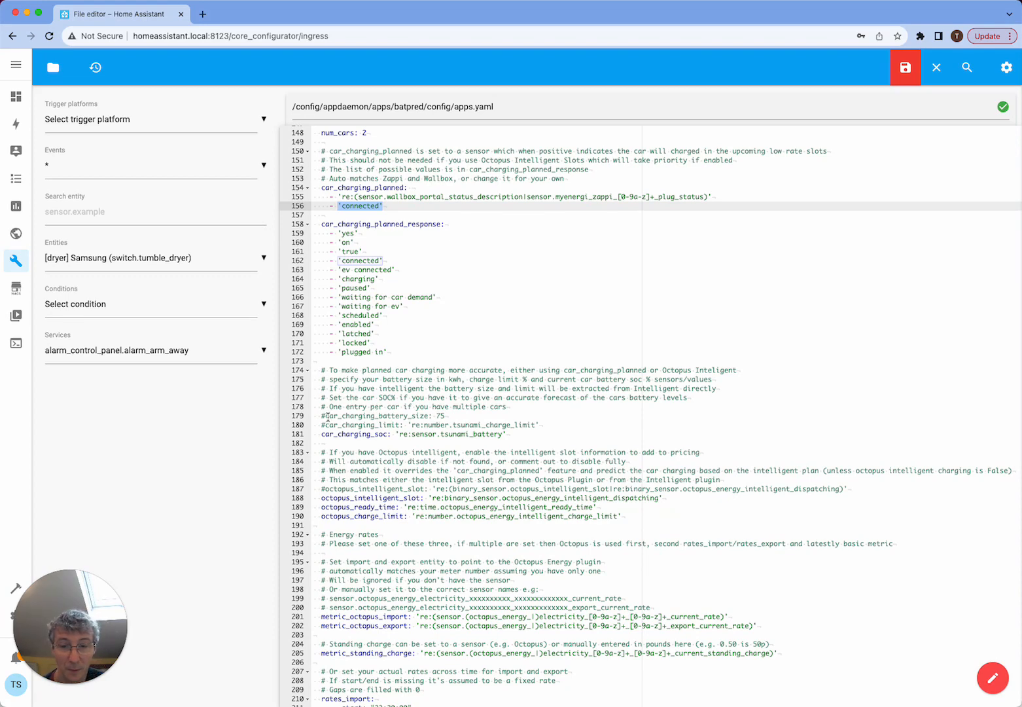
{"action": "left_click", "coordinate": [326, 417]}
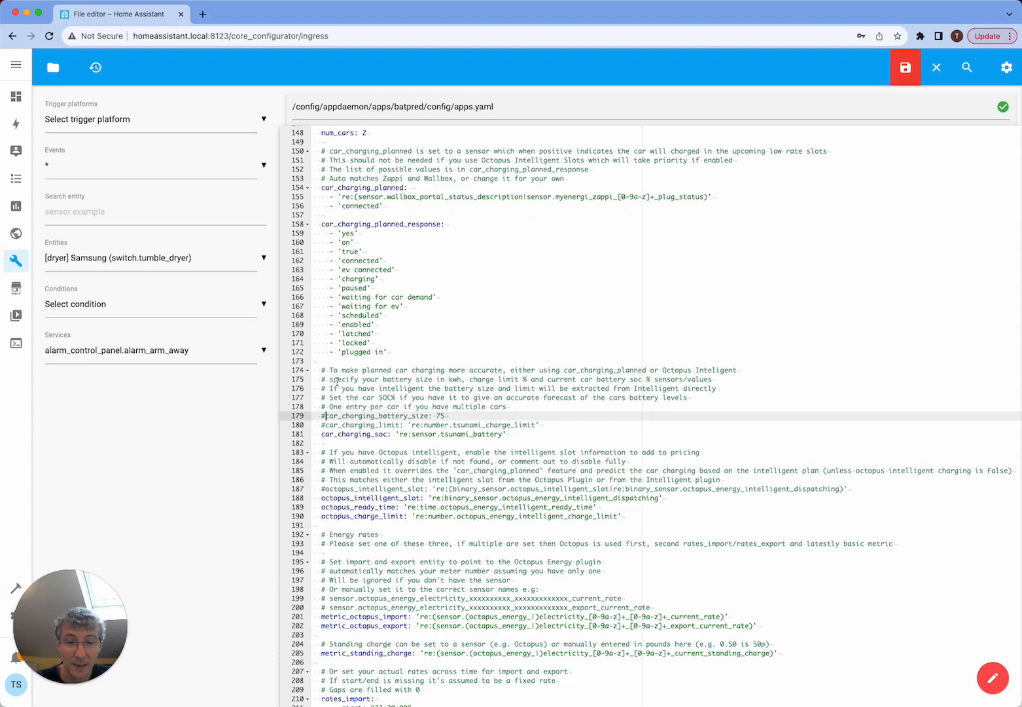
{"action": "key", "text": "BackSpace"}
{"action": "key", "text": "Down"}
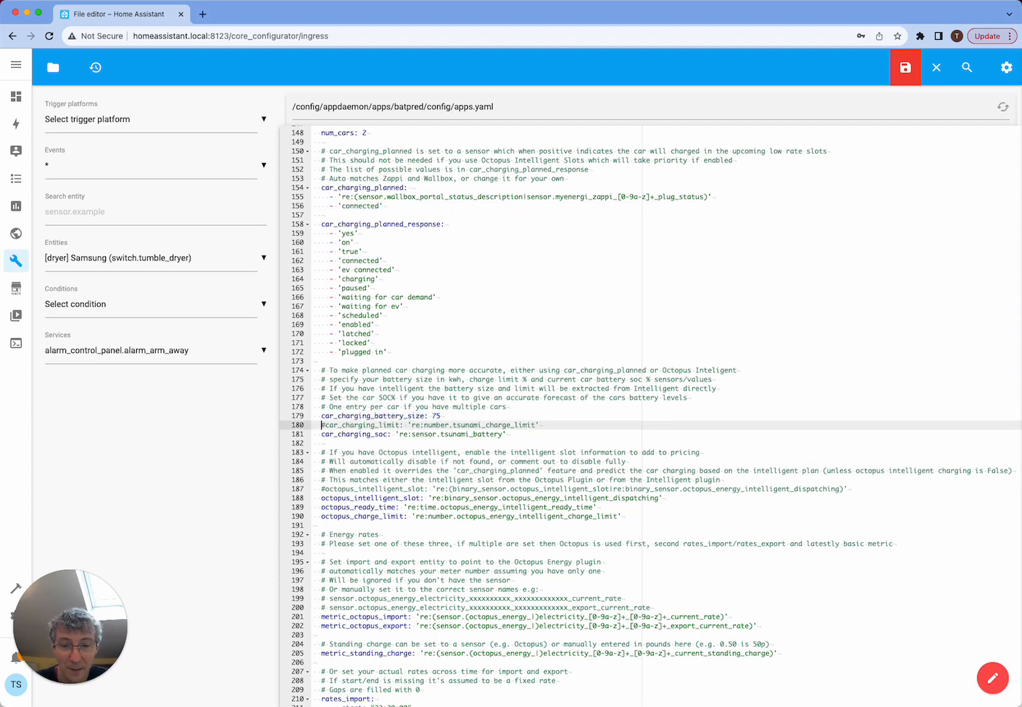
{"action": "key", "text": "Delete"}
- Turn car_charging_battery_size into a YAML list, keeping 75 as the first item and adding 50 as the second
{"action": "left_click", "coordinate": [432, 416]}
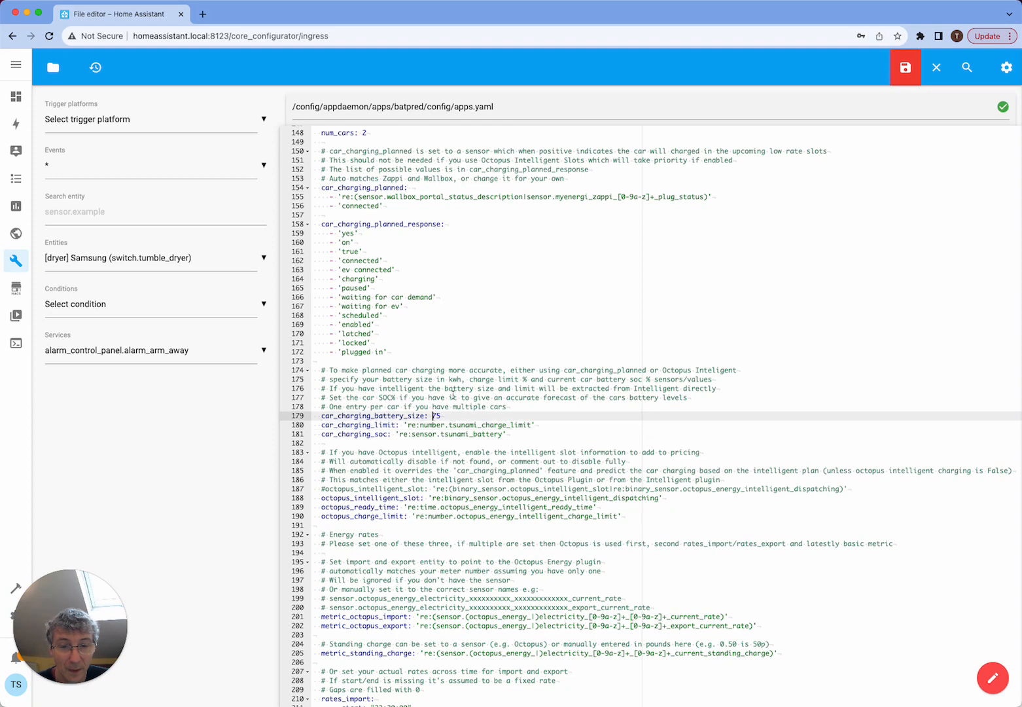
{"action": "key", "text": "Return"}
{"action": "type", "text": "-"}
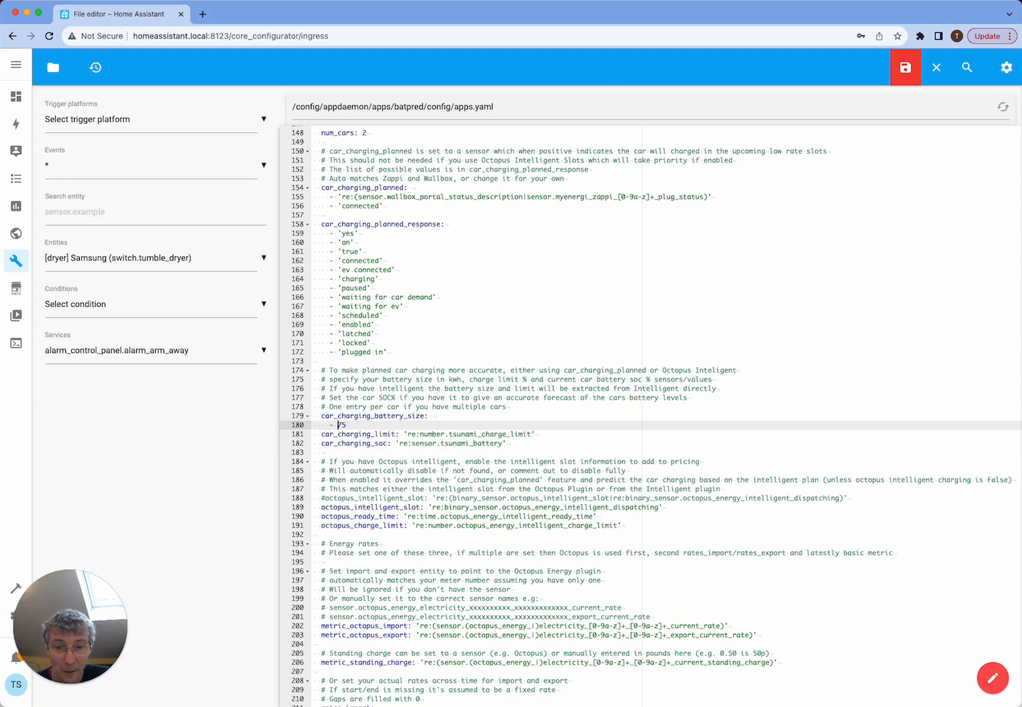
{"action": "left_click", "coordinate": [346, 424]}
{"action": "key", "text": "Return"}
{"action": "type", "text": "- "}
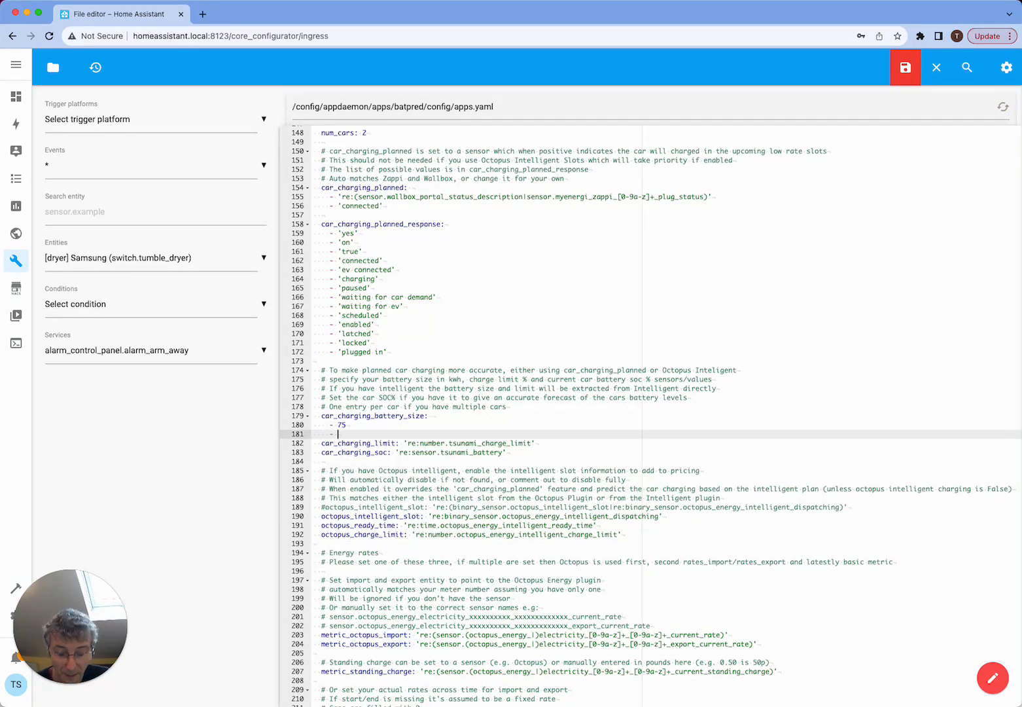
{"action": "type", "text": "50"}
- Review the second car's battery size item under car_charging_battery_size
{"action": "left_click", "coordinate": [314, 443]}
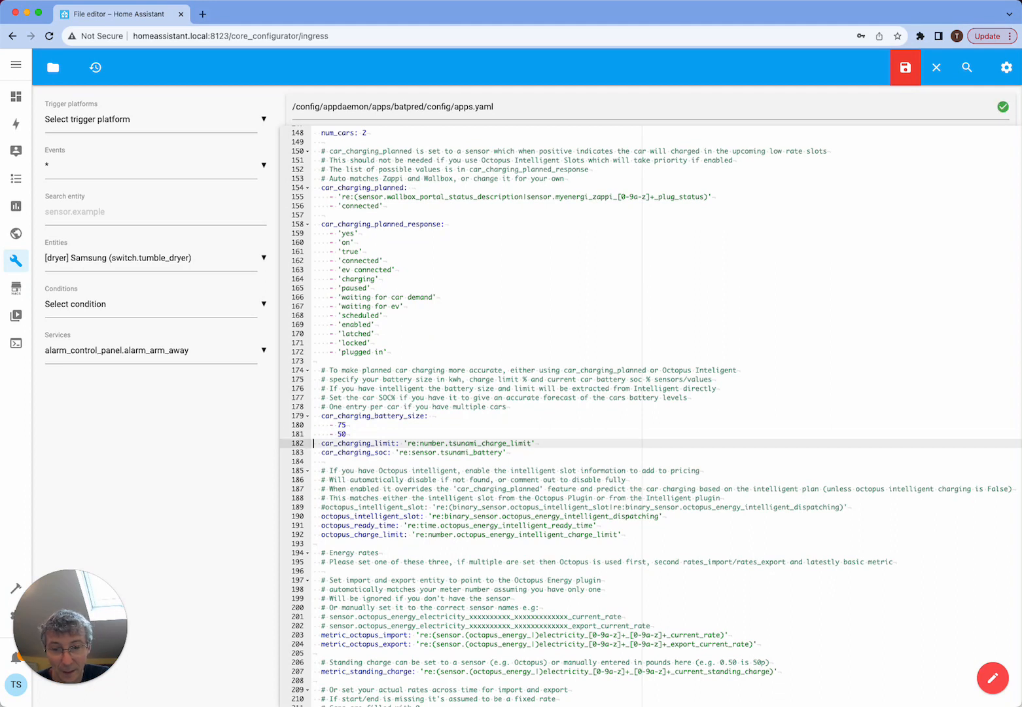
{"action": "key", "text": "Up"}
{"action": "key", "text": "End"}
{"action": "key", "text": "shift+Left"}
{"action": "key", "text": "shift+Left"}
{"action": "key", "text": "shift+Left"}
{"action": "key", "text": "shift+Right"}
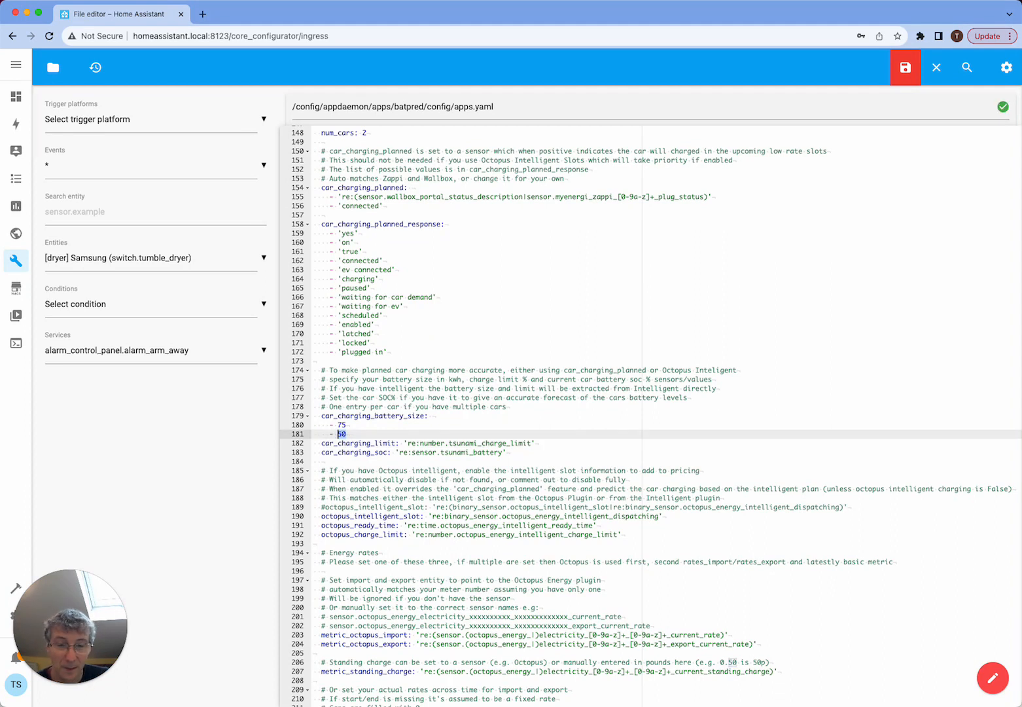
{"action": "key", "text": "Right"}
{"action": "key", "text": "Right"}
{"action": "key", "text": "Down"}
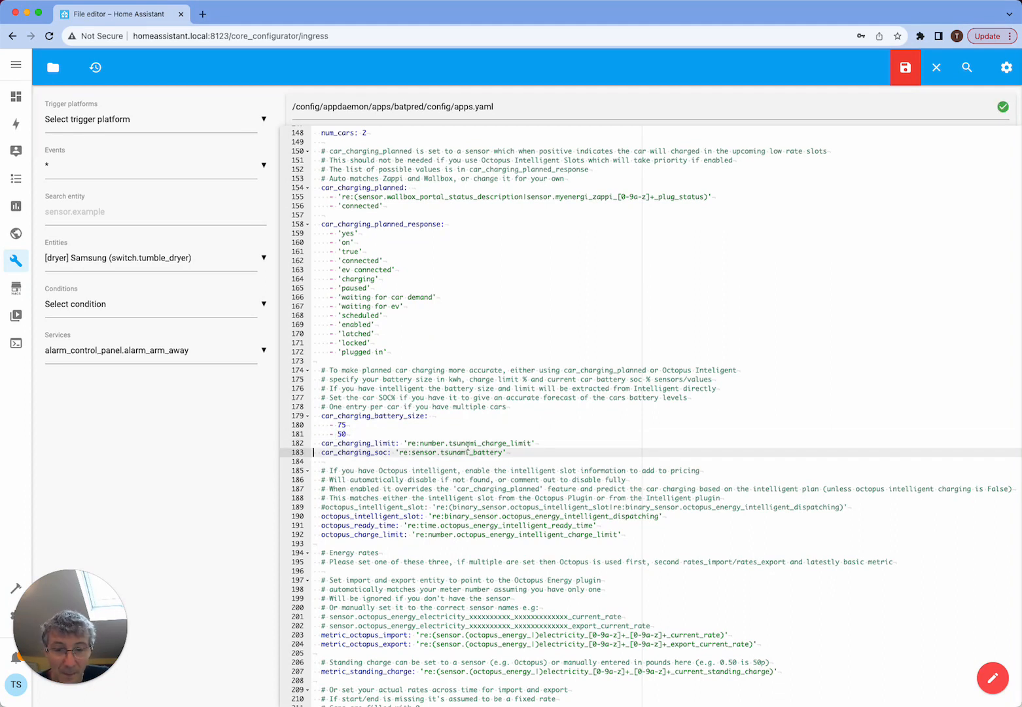
- Turn car_charging_limit into a YAML list with the existing tsunami_charge_limit entry first and 100 as the second item
{"action": "left_click", "coordinate": [405, 443]}
{"action": "key", "text": "Return"}
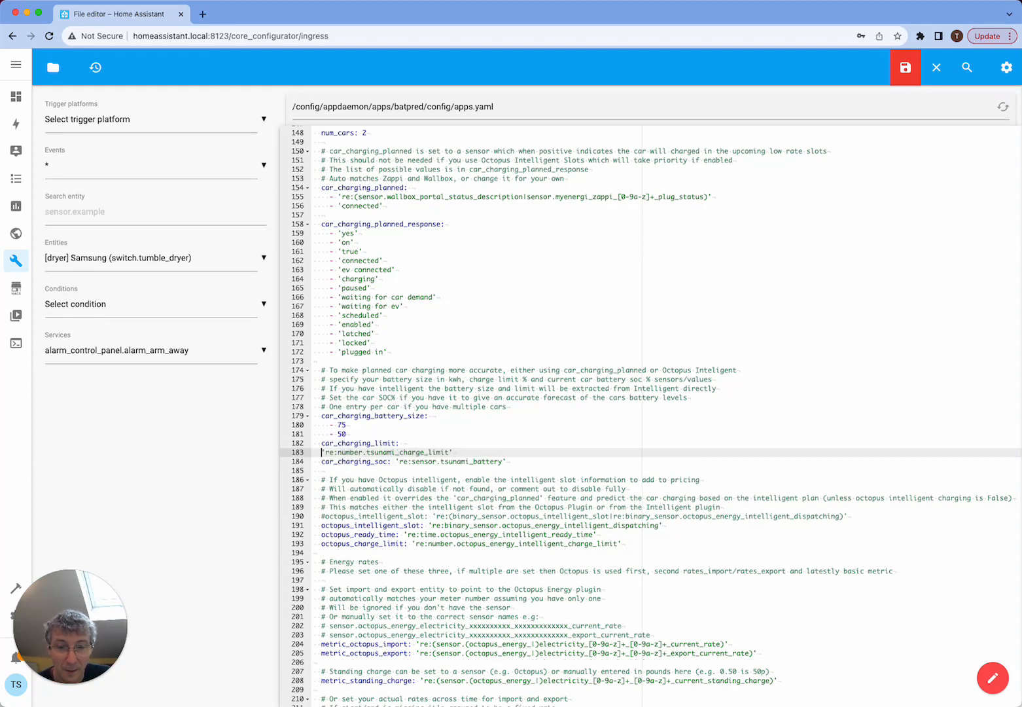
{"action": "type", "text": "-"}
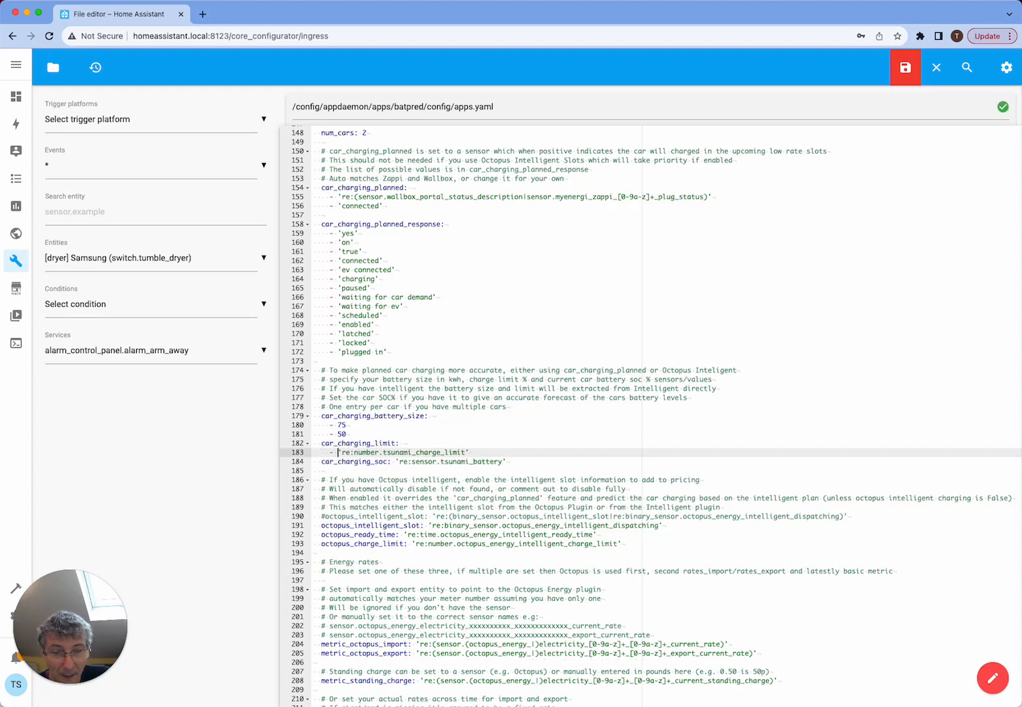
{"action": "left_click", "coordinate": [488, 451]}
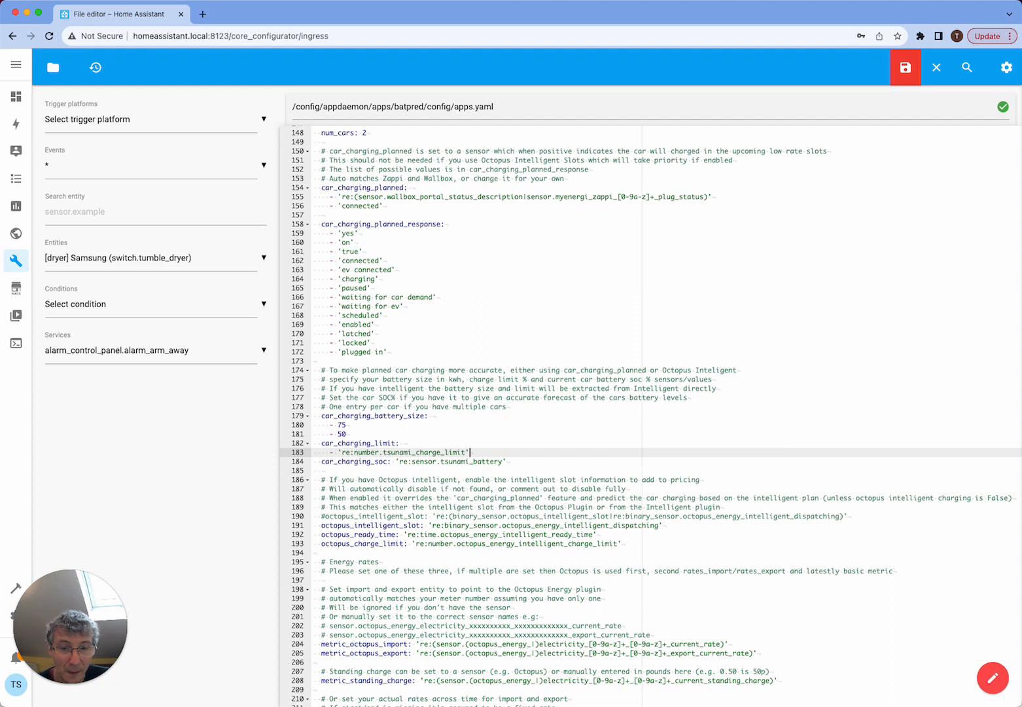
{"action": "key", "text": "Return"}
{"action": "type", "text": "- 100"}
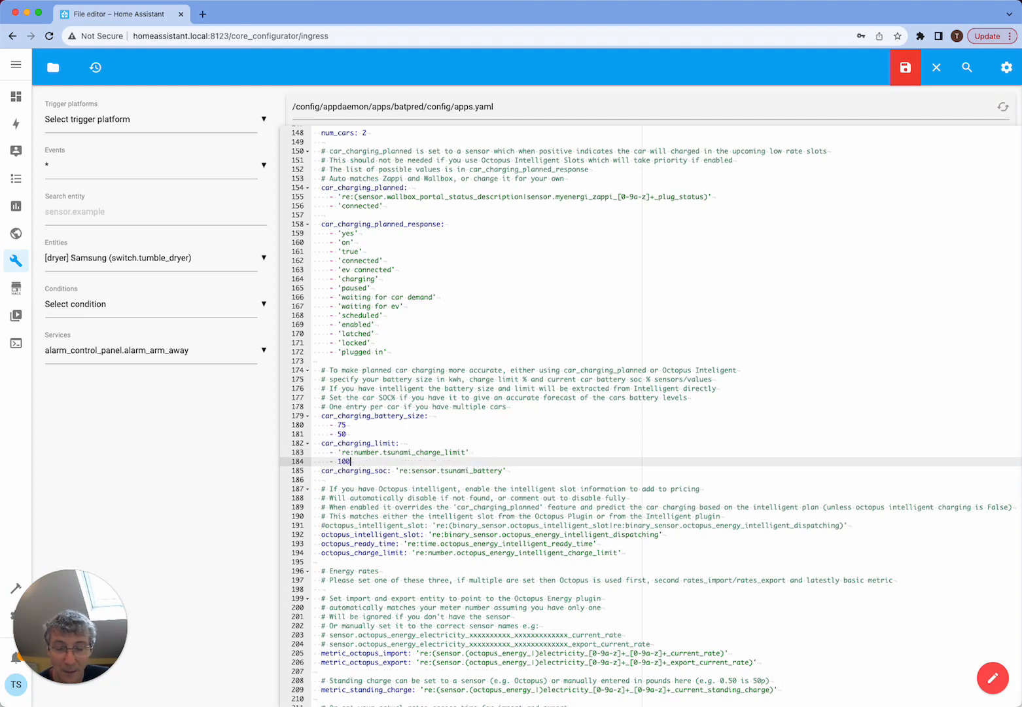
- Turn car_charging_soc into a YAML list with the existing 're:sensor.tsunami_battery' entry as its first item
{"action": "key", "text": "Down"}
{"action": "key", "text": "Down"}
{"action": "key", "text": "Left"}
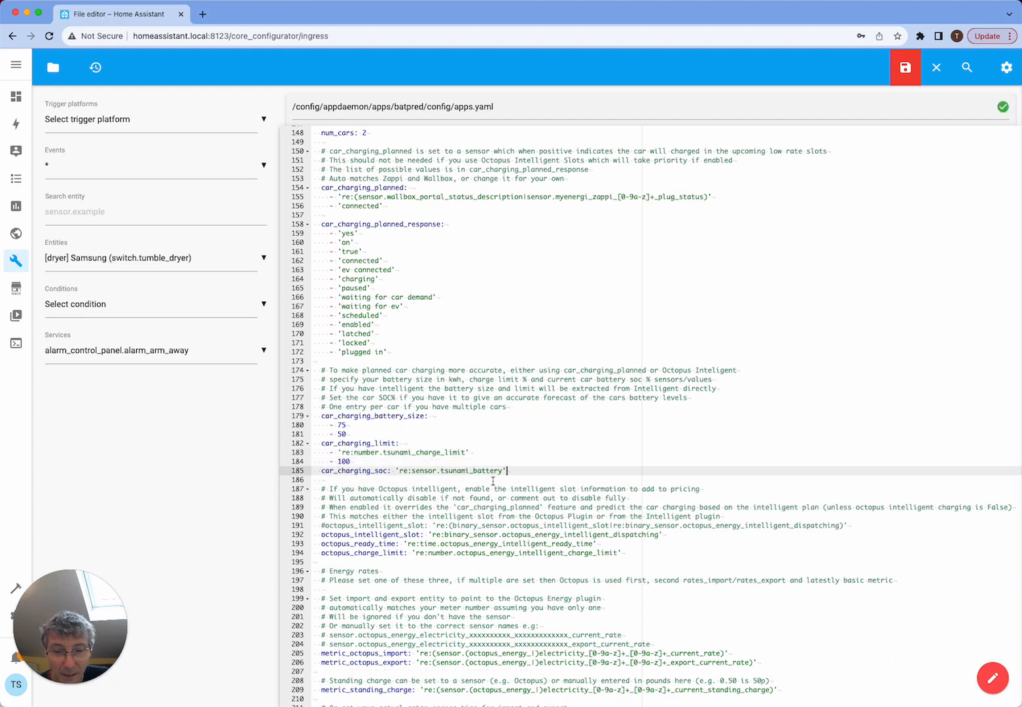
{"action": "left_click", "coordinate": [365, 461]}
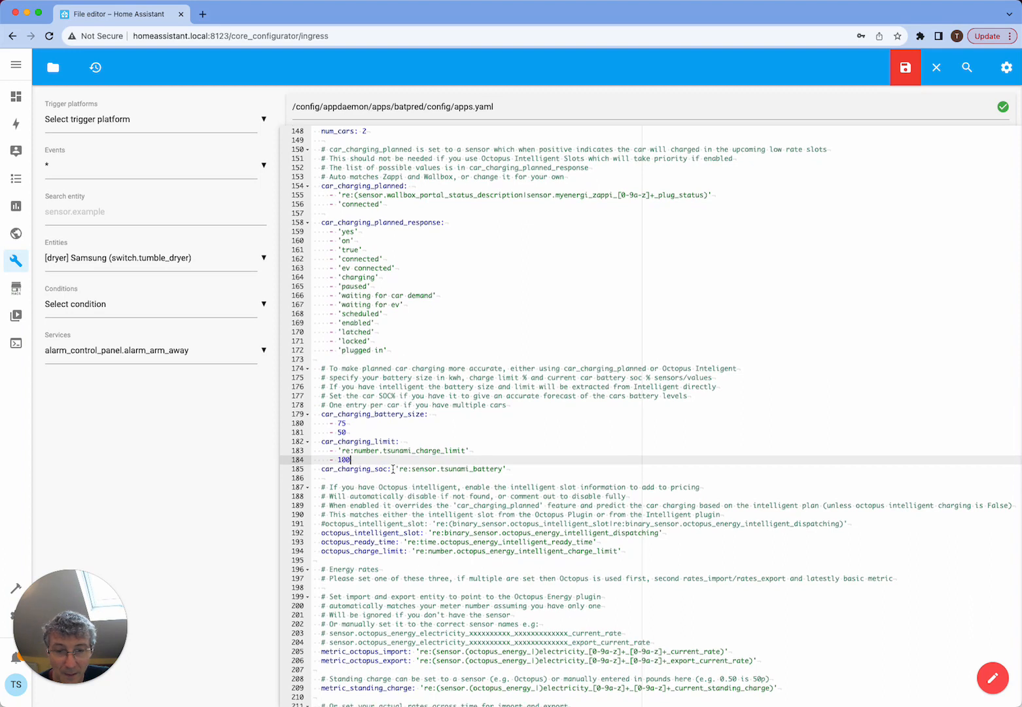
{"action": "left_click", "coordinate": [392, 468]}
{"action": "key", "text": "Return"}
{"action": "type", "text": "-"}
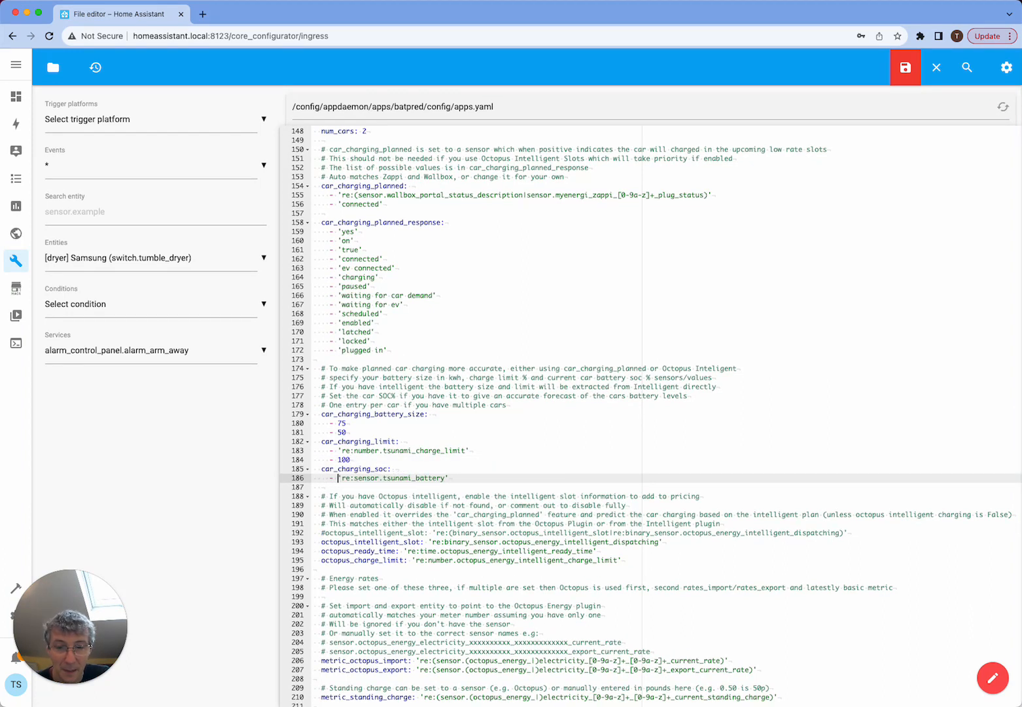
- Add 50 as the second list item under car_charging_soc for the second car
{"action": "key", "text": "Down"}
{"action": "key", "text": "Left"}
{"action": "key", "text": "Left"}
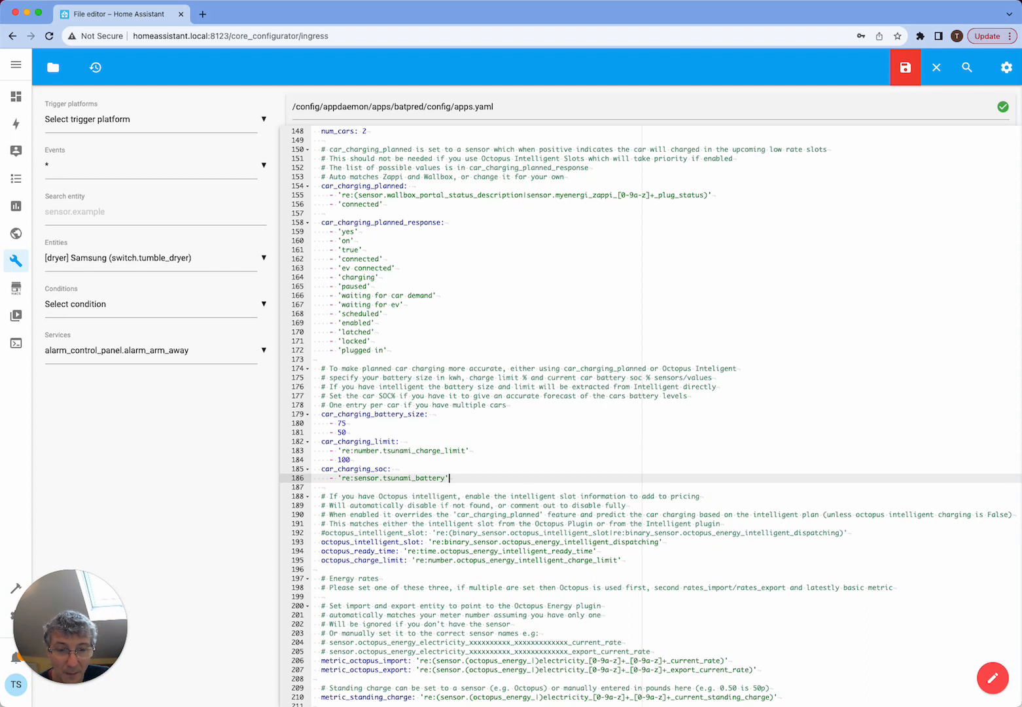
{"action": "key", "text": "Return"}
{"action": "type", "text": "- "}
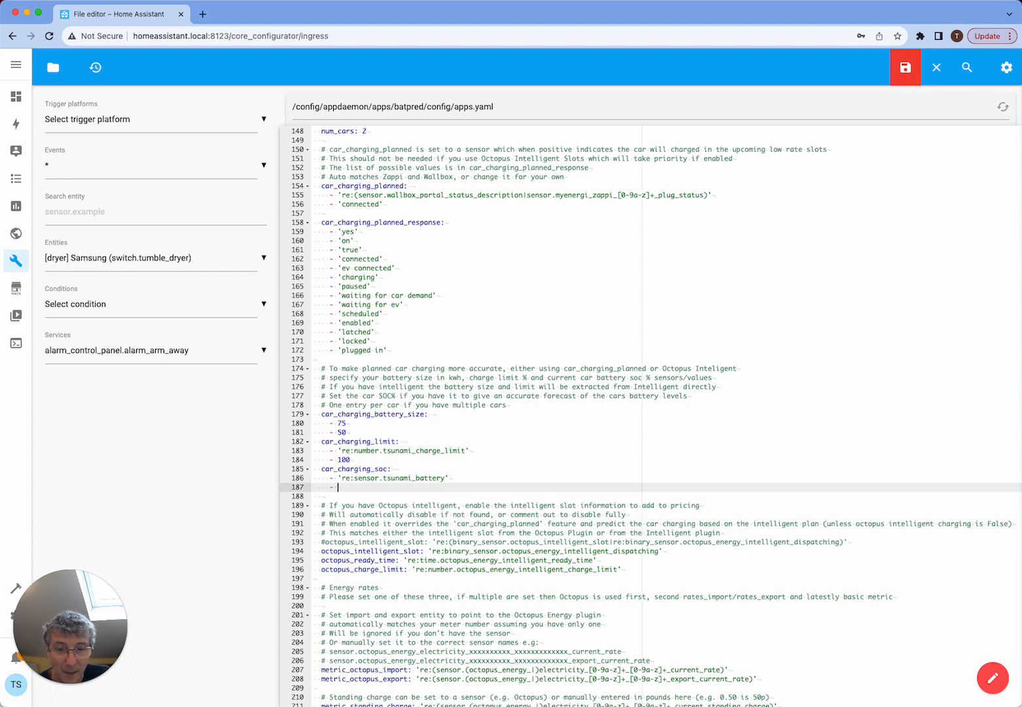
{"action": "type", "text": "50"}
{"action": "key", "text": "Down"}
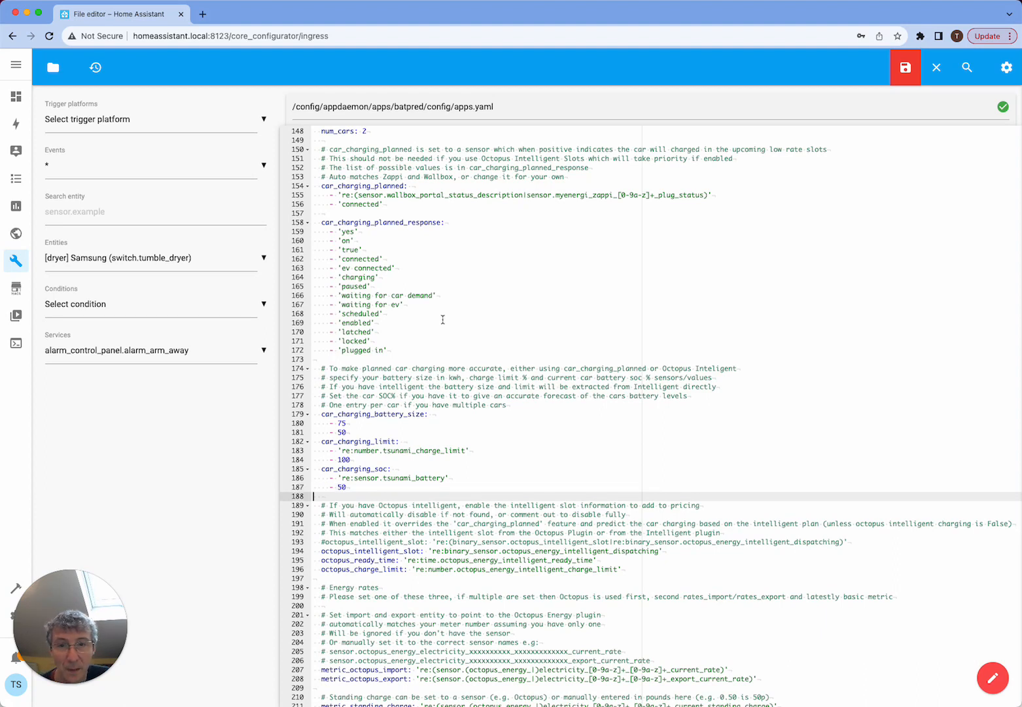
- Check the car_charging_battery_size, car_charging_limit, car_charging_soc and car_charging_planned settings and save apps.yaml
{"action": "left_click", "coordinate": [381, 469]}
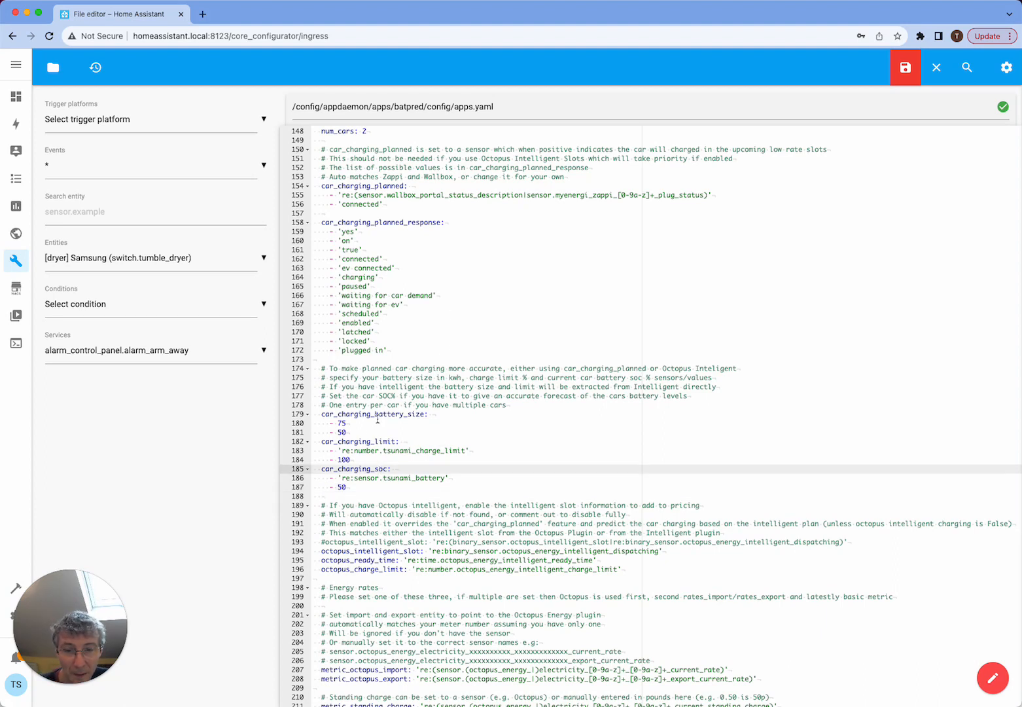
{"action": "left_click", "coordinate": [377, 417]}
{"action": "left_click", "coordinate": [379, 441]}
{"action": "left_click", "coordinate": [375, 469]}
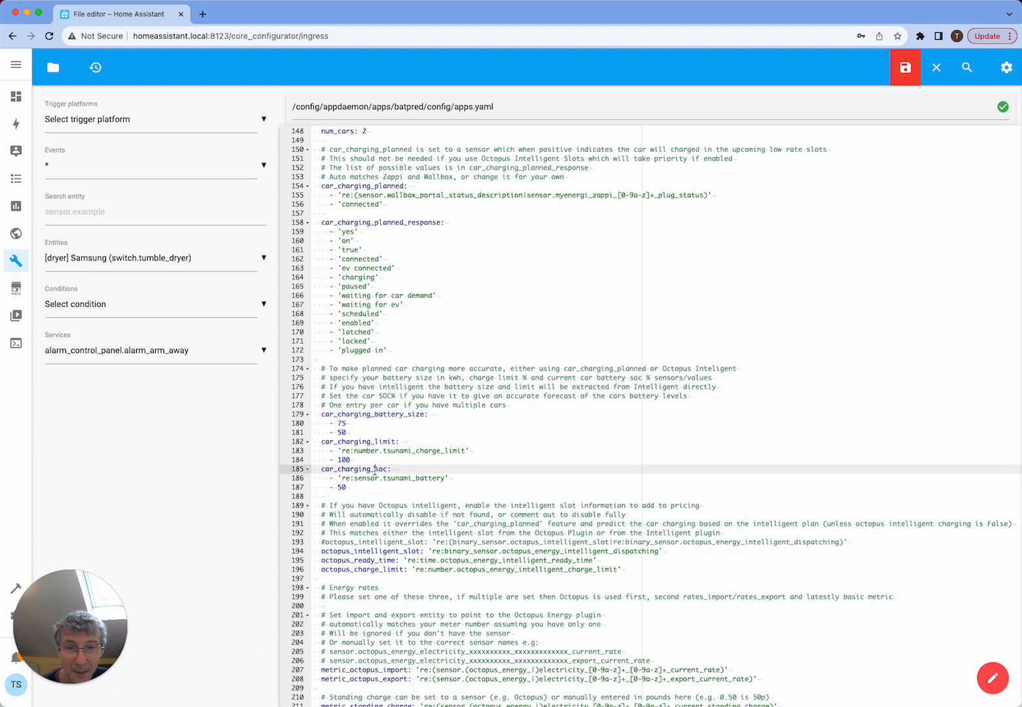
{"action": "double_click", "coordinate": [381, 187]}
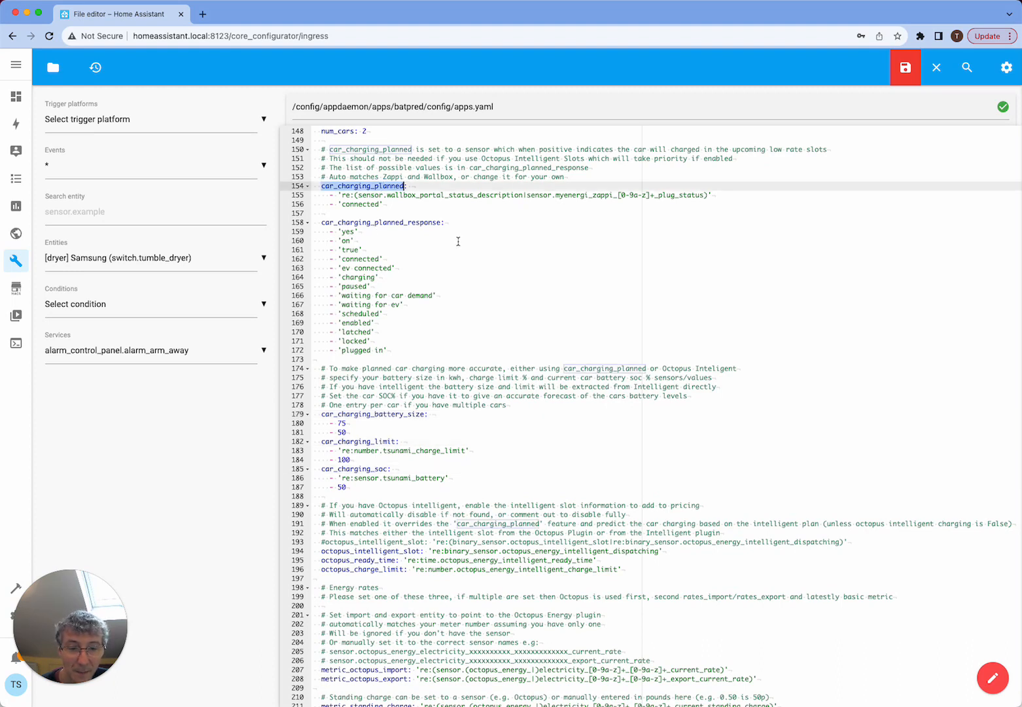
{"action": "scroll", "coordinate": [458, 241], "scroll_direction": "up", "scroll_amount": 1}
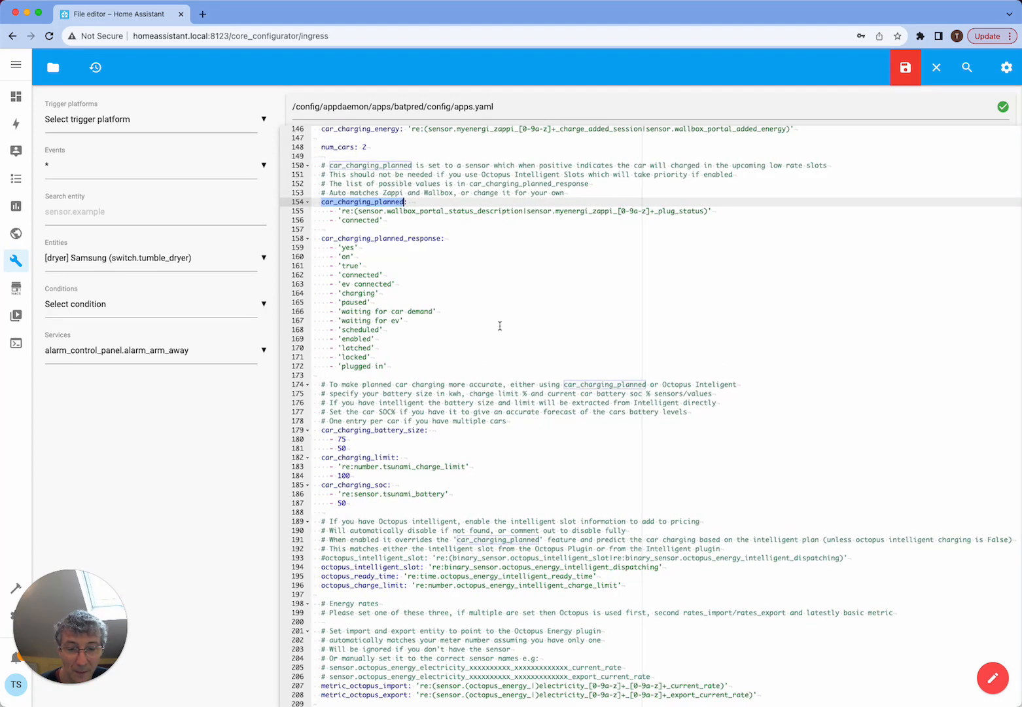
{"action": "left_click", "coordinate": [903, 68]}
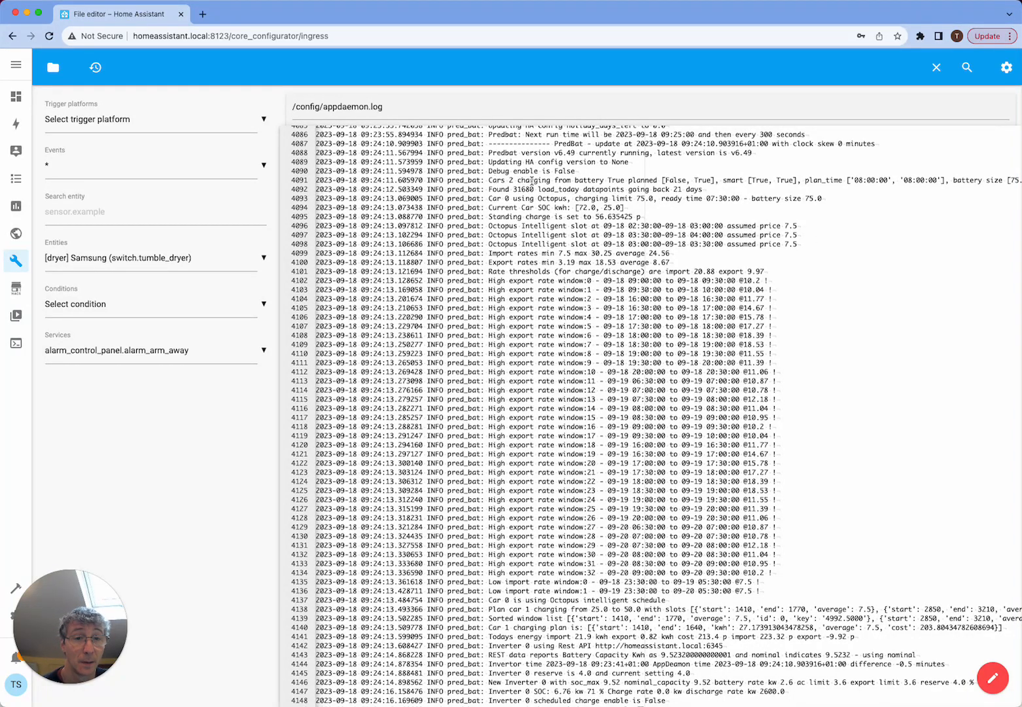
- Examine the "Cars 2" line in appdaemon.log for each car's planned, smart, plan time, battery size, limit and rate values
{"action": "double_click", "coordinate": [609, 180]}
{"action": "left_click", "coordinate": [628, 180]}
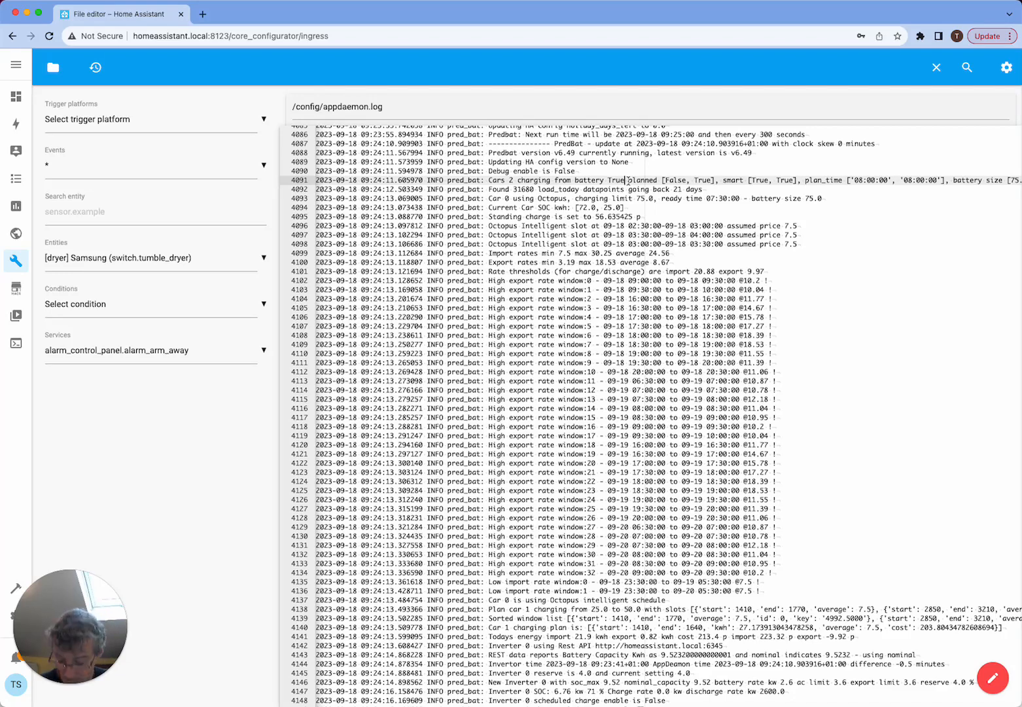
{"action": "double_click", "coordinate": [665, 180]}
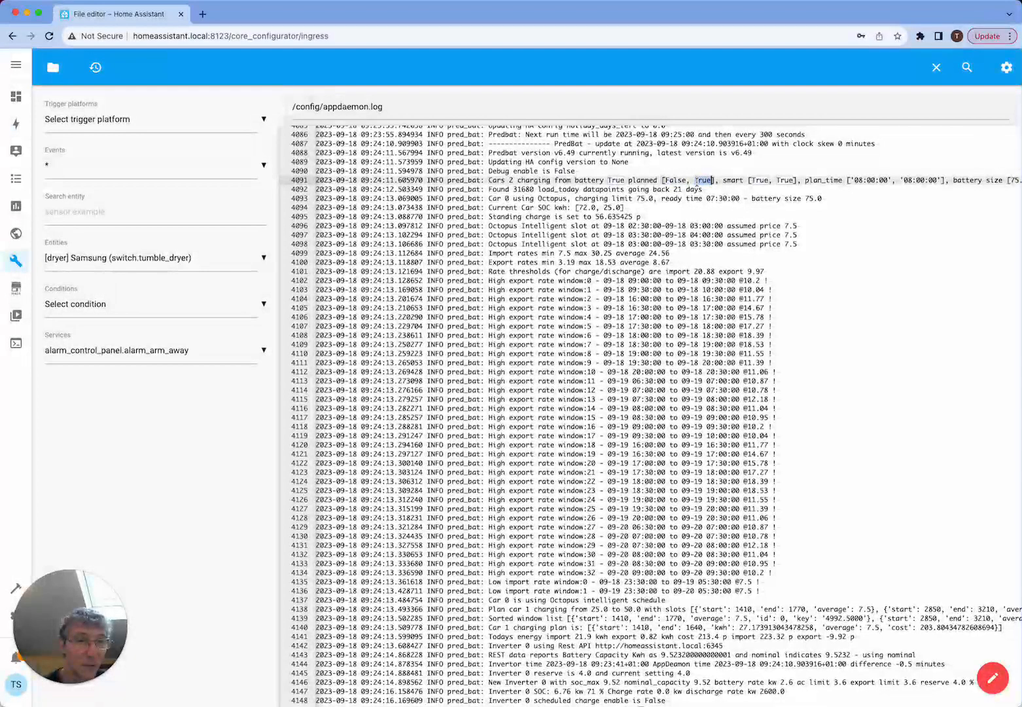
{"action": "double_click", "coordinate": [703, 180]}
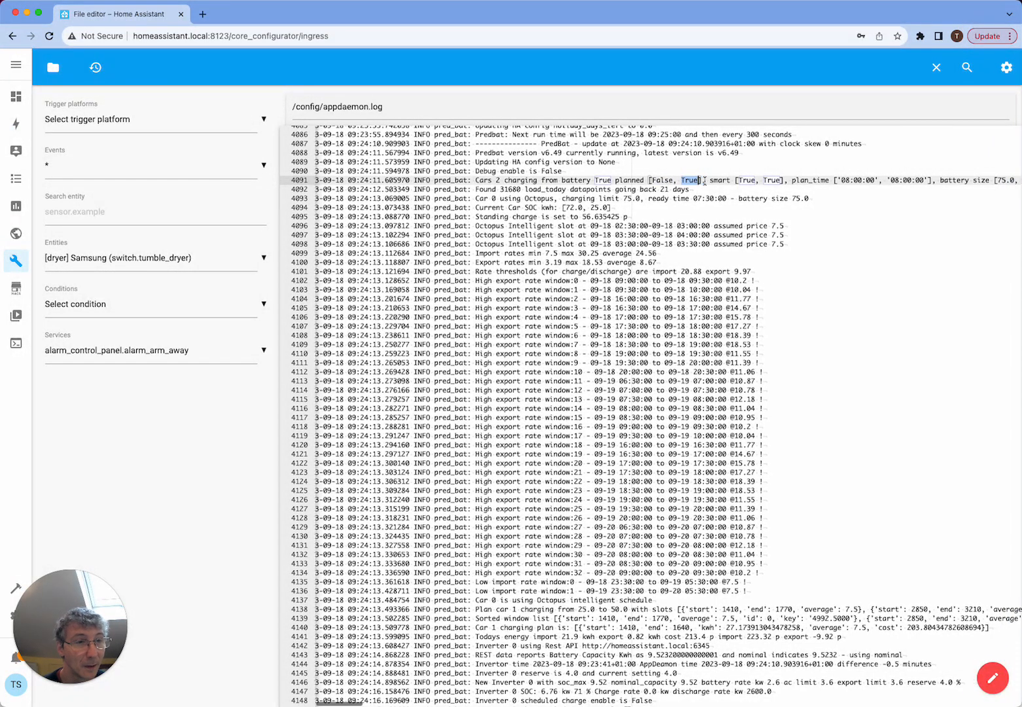
{"action": "scroll", "coordinate": [694, 185], "scroll_direction": "right", "scroll_amount": 5}
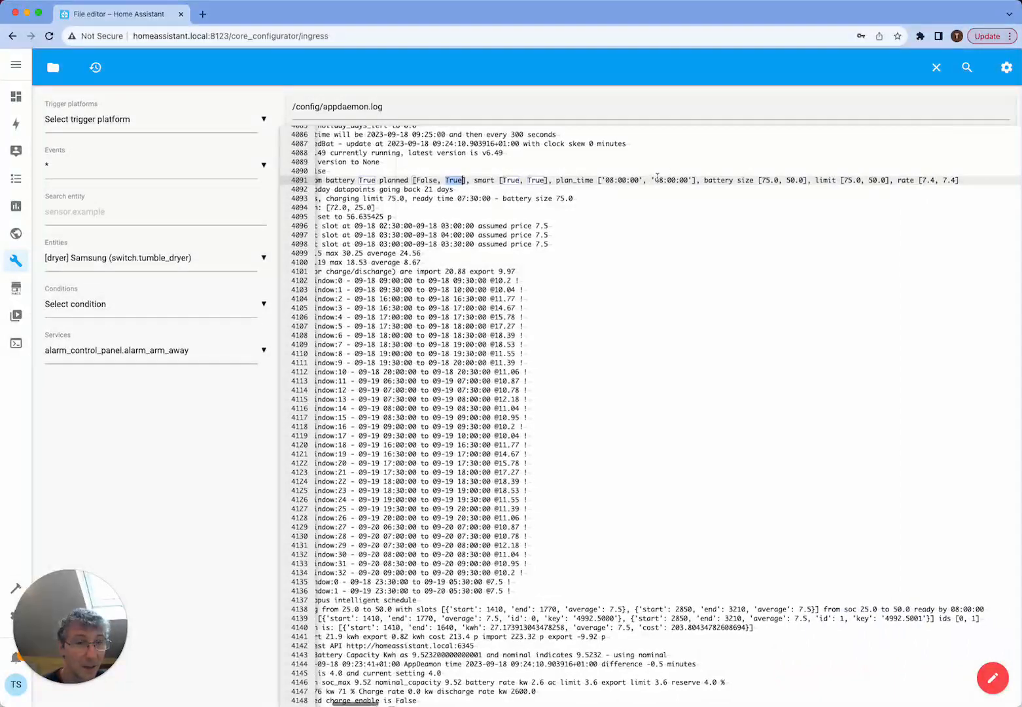
{"action": "scroll", "coordinate": [676, 187], "scroll_direction": "right", "scroll_amount": 2}
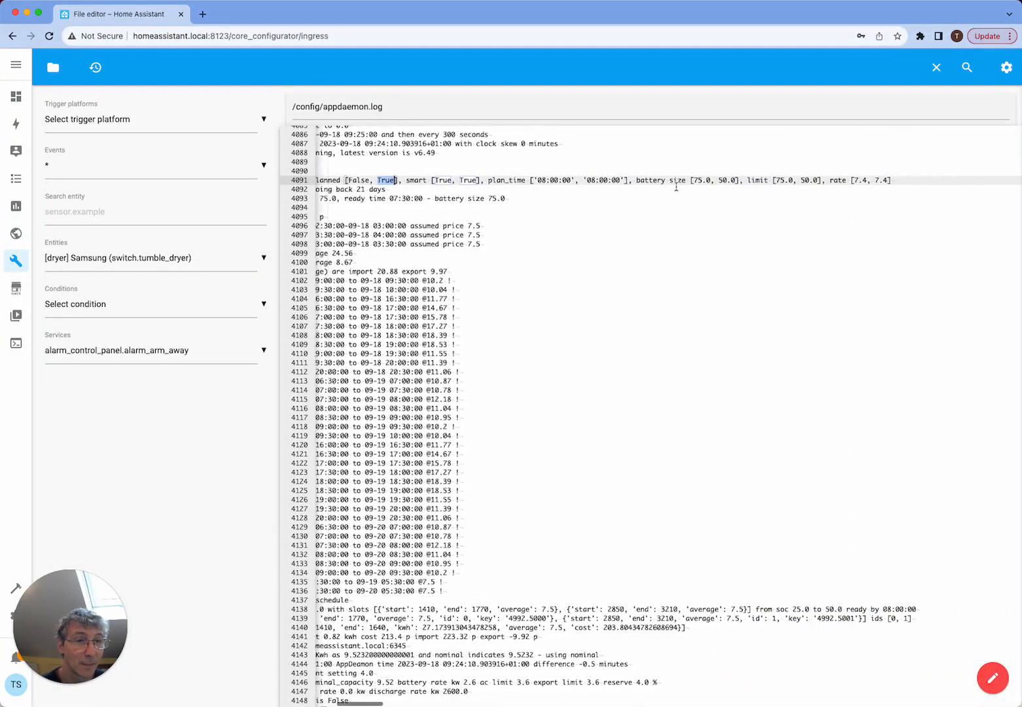
{"action": "double_click", "coordinate": [711, 180]}
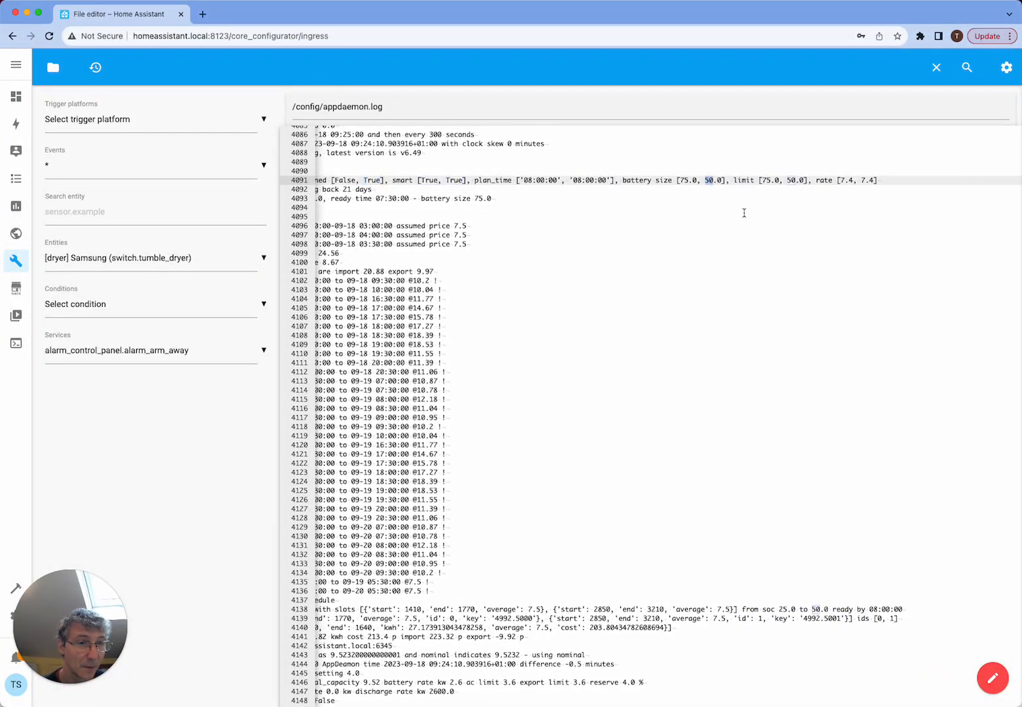
{"action": "double_click", "coordinate": [791, 181]}
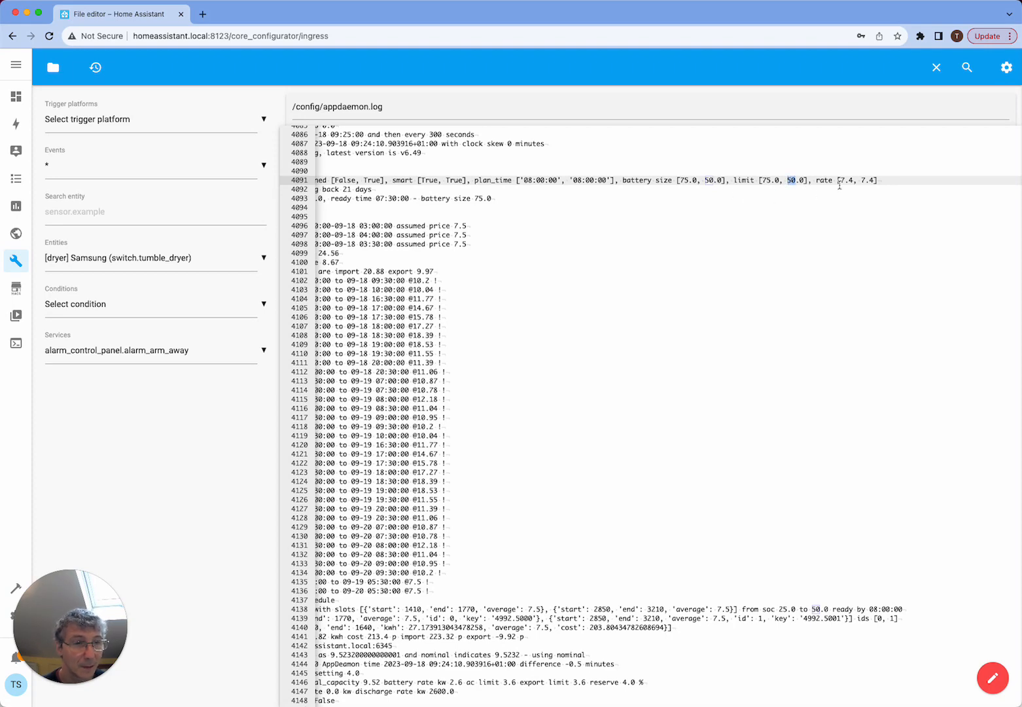
{"action": "left_click", "coordinate": [885, 179]}
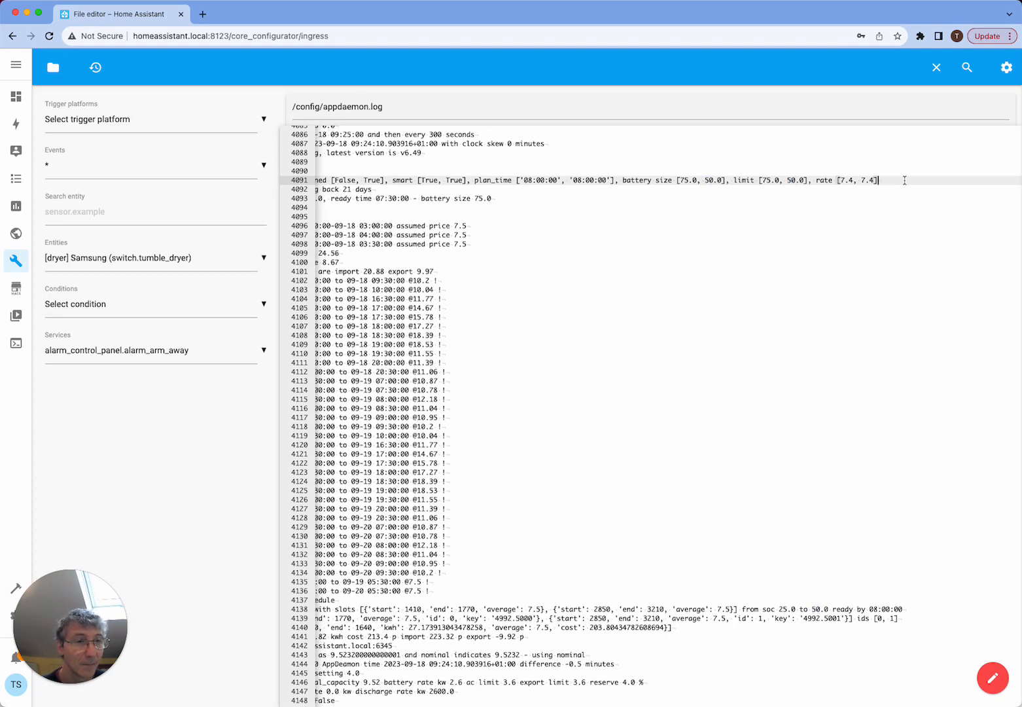
{"action": "scroll", "coordinate": [906, 180], "scroll_direction": "left", "scroll_amount": 10}
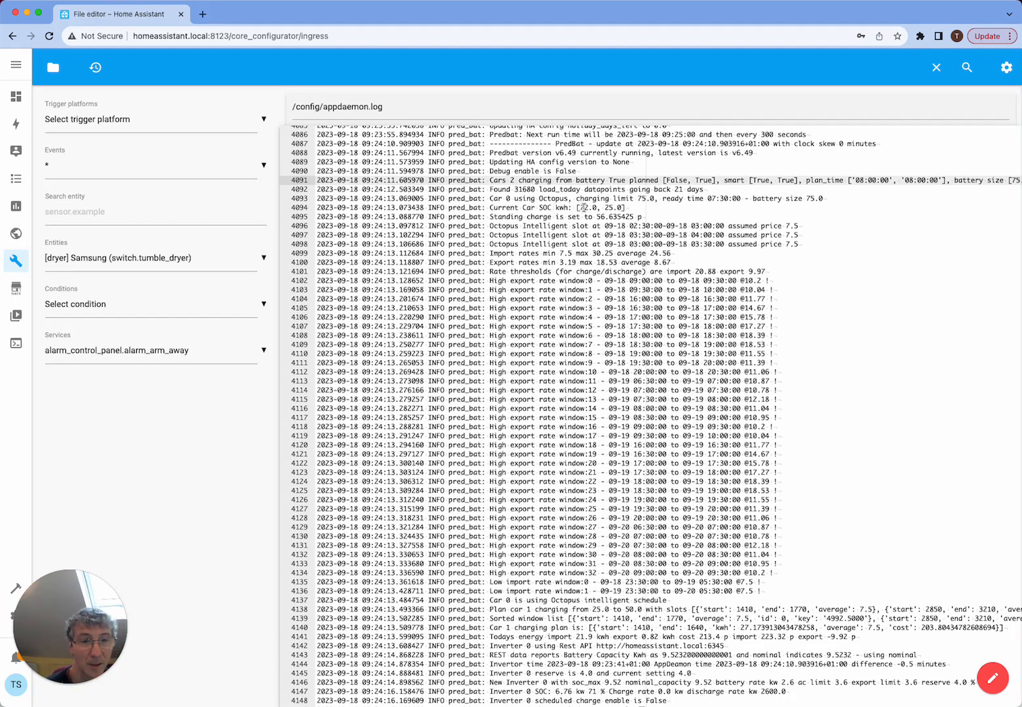
- Check both cars' values on the log's "Current Car SOC kwh" line and read on to the end of the log
{"action": "double_click", "coordinate": [581, 208]}
{"action": "double_click", "coordinate": [607, 208]}
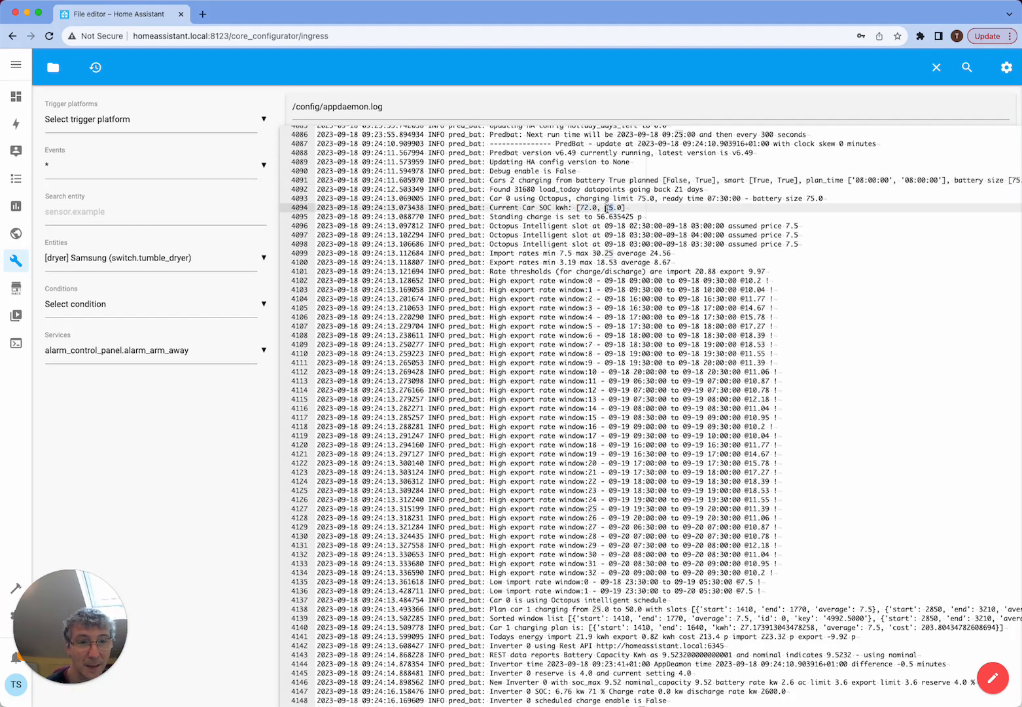
{"action": "left_click", "coordinate": [627, 207]}
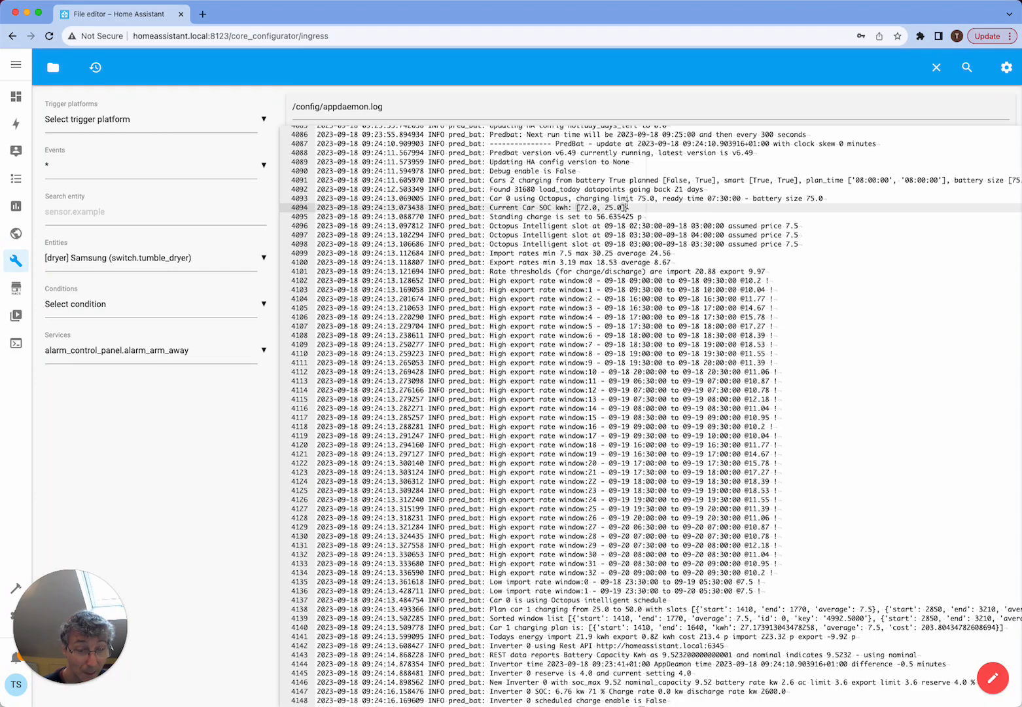
{"action": "scroll", "coordinate": [627, 207], "scroll_direction": "down", "scroll_amount": 10}
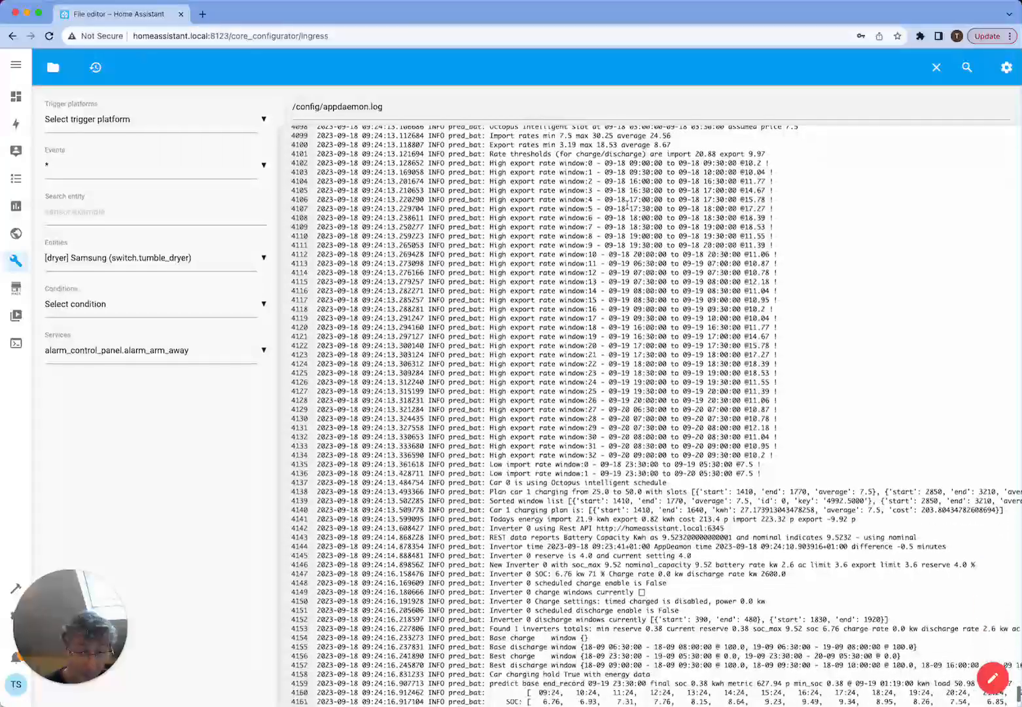
{"action": "scroll", "coordinate": [626, 207], "scroll_direction": "down", "scroll_amount": 18}
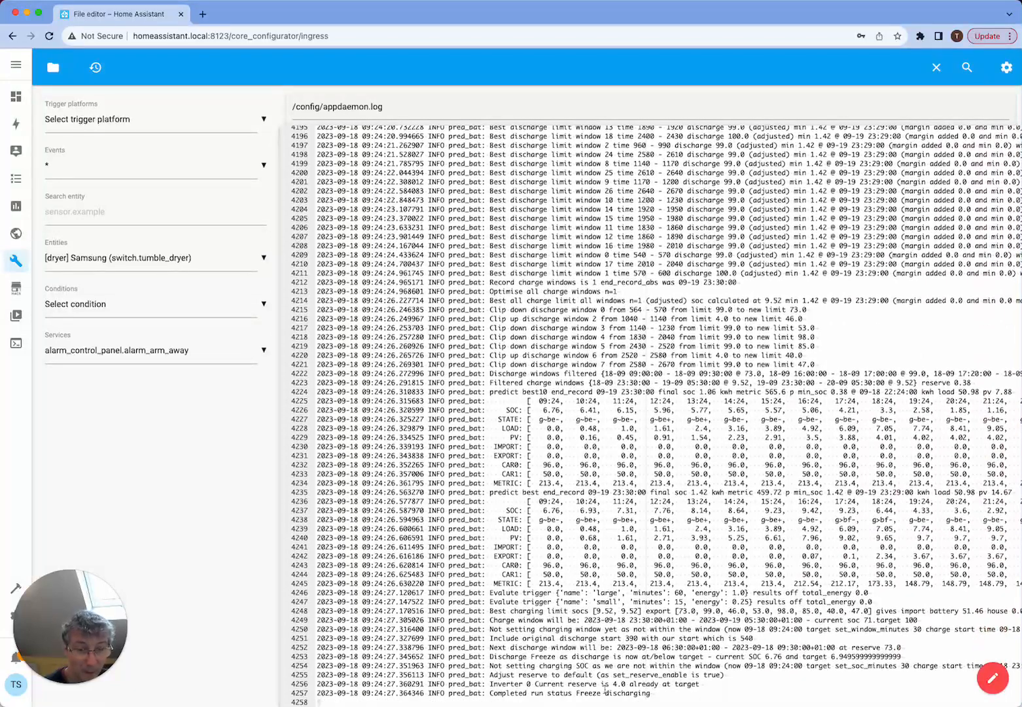
- Put the Overview dashboard into edit mode and open the Car battery prediction card's configuration
{"action": "left_click", "coordinate": [16, 96]}
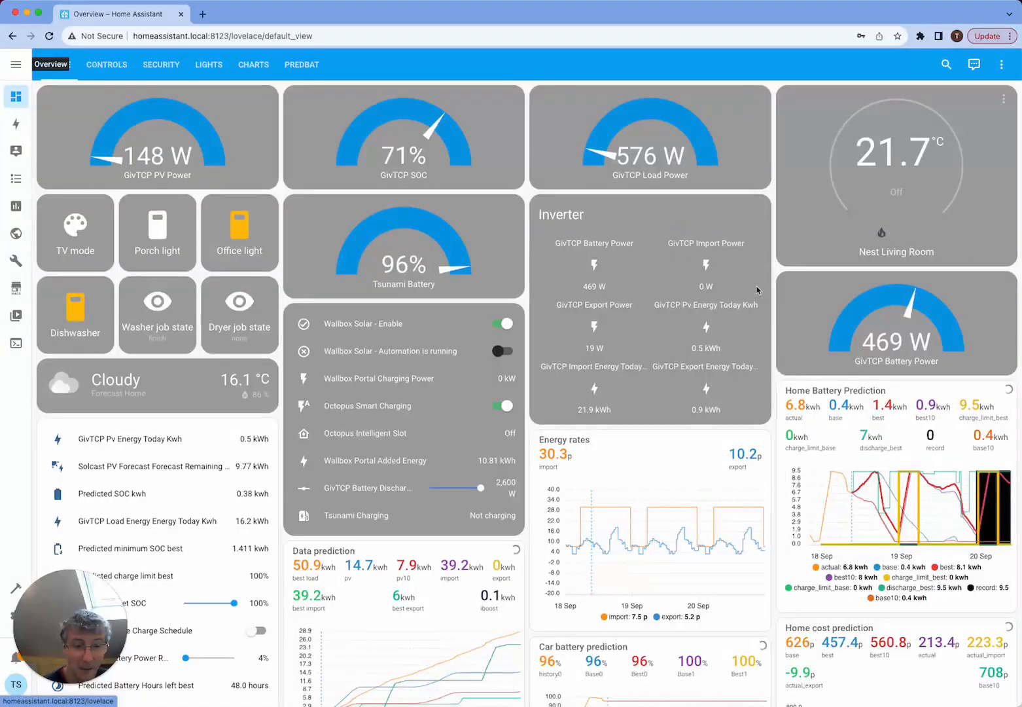
{"action": "scroll", "coordinate": [752, 291], "scroll_direction": "down", "scroll_amount": 5}
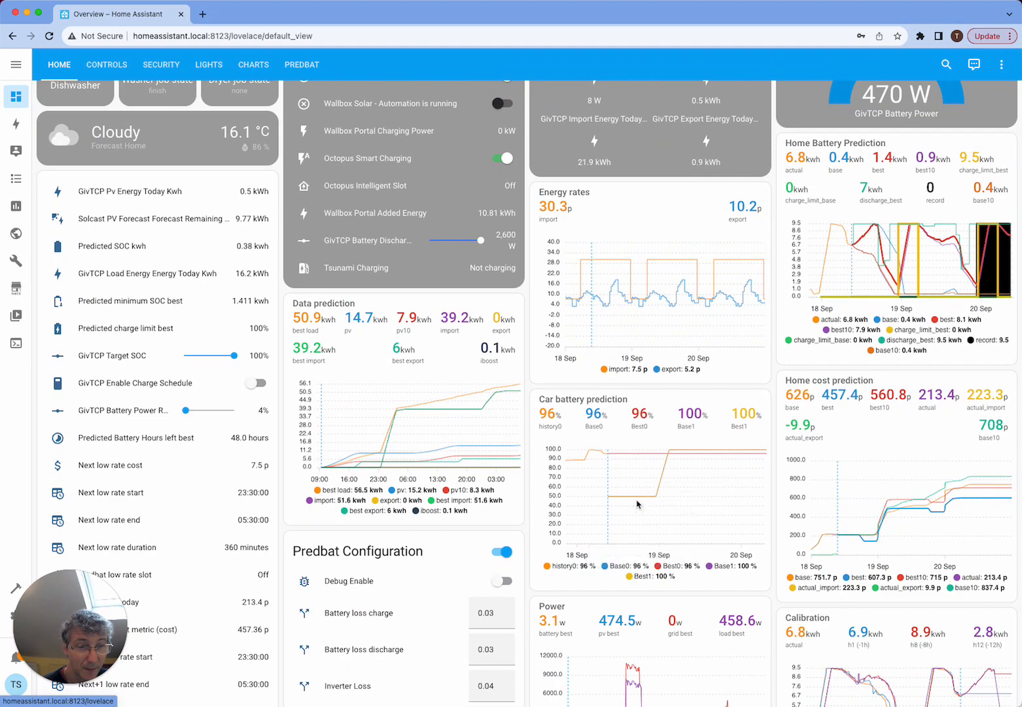
{"action": "left_click", "coordinate": [1001, 64]}
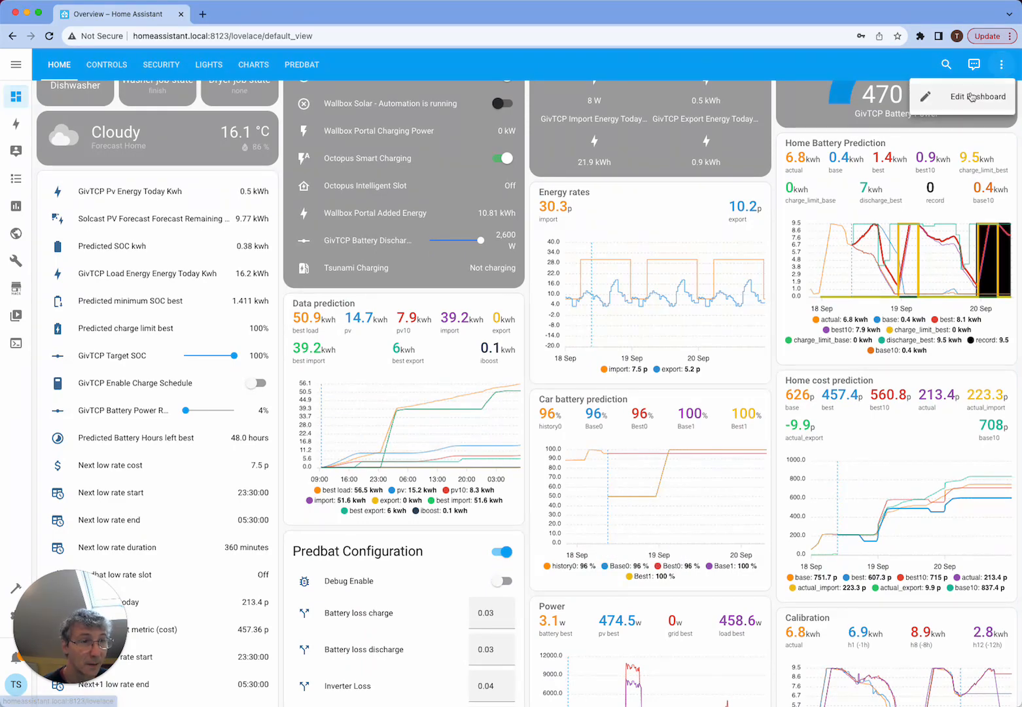
{"action": "left_click", "coordinate": [969, 97]}
{"action": "scroll", "coordinate": [730, 347], "scroll_direction": "down", "scroll_amount": 4}
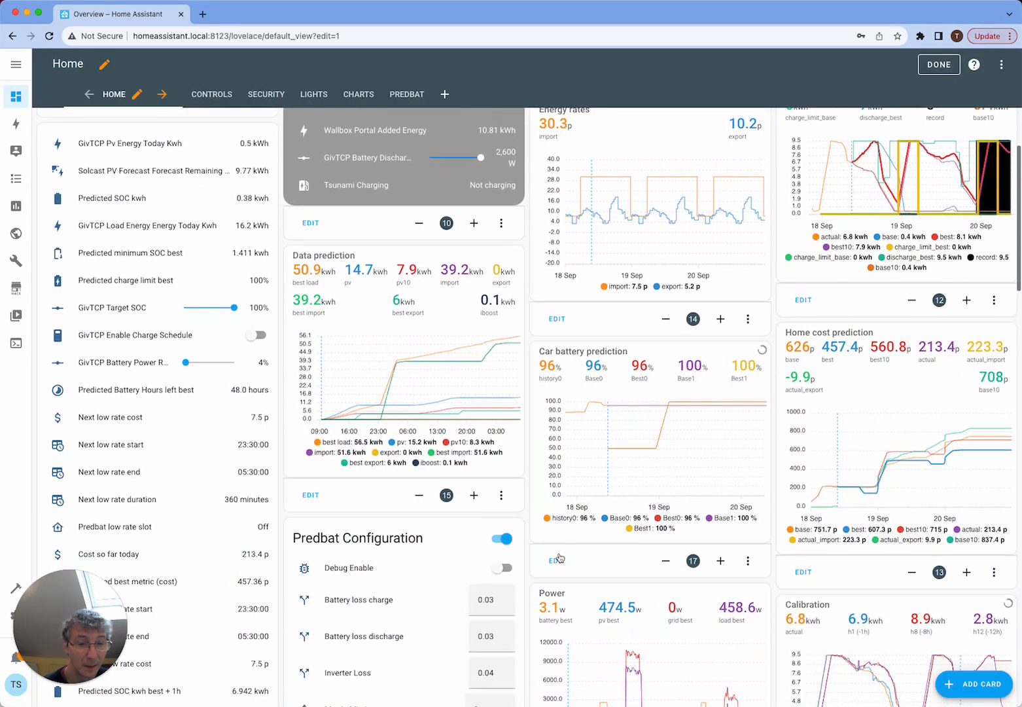
{"action": "left_click", "coordinate": [557, 561]}
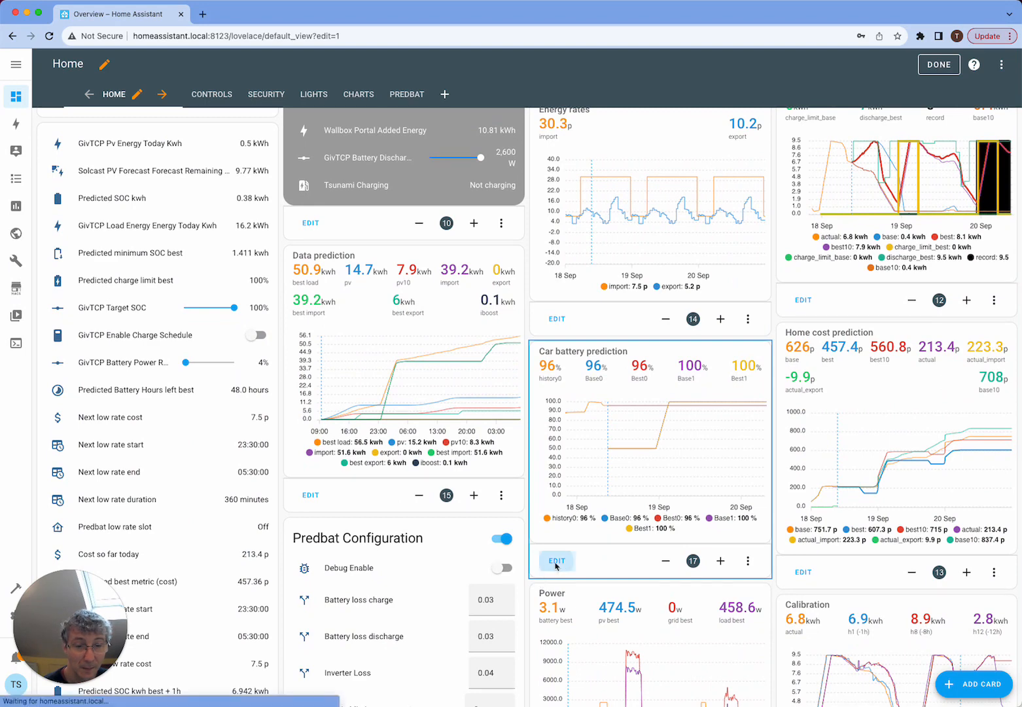
{"action": "scroll", "coordinate": [333, 389], "scroll_direction": "down", "scroll_amount": 5}
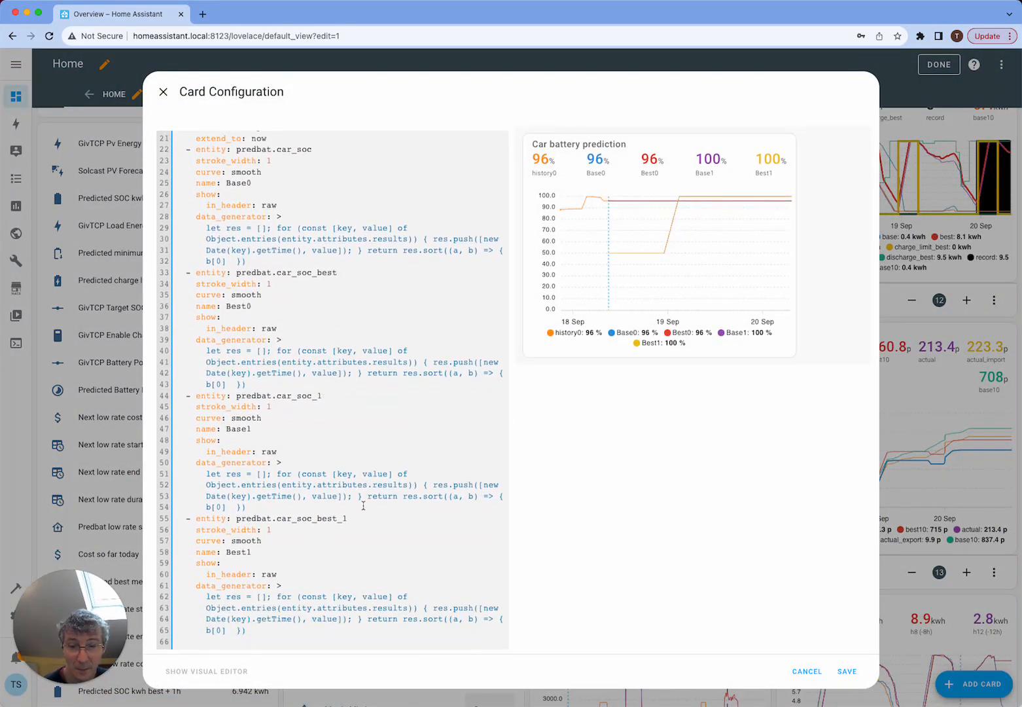
- Inspect the predbat.car_soc_best_1 and predbat.car_soc_1 entities in the card's YAML, cancel the card configuration and leave dashboard editing
{"action": "left_click", "coordinate": [353, 519]}
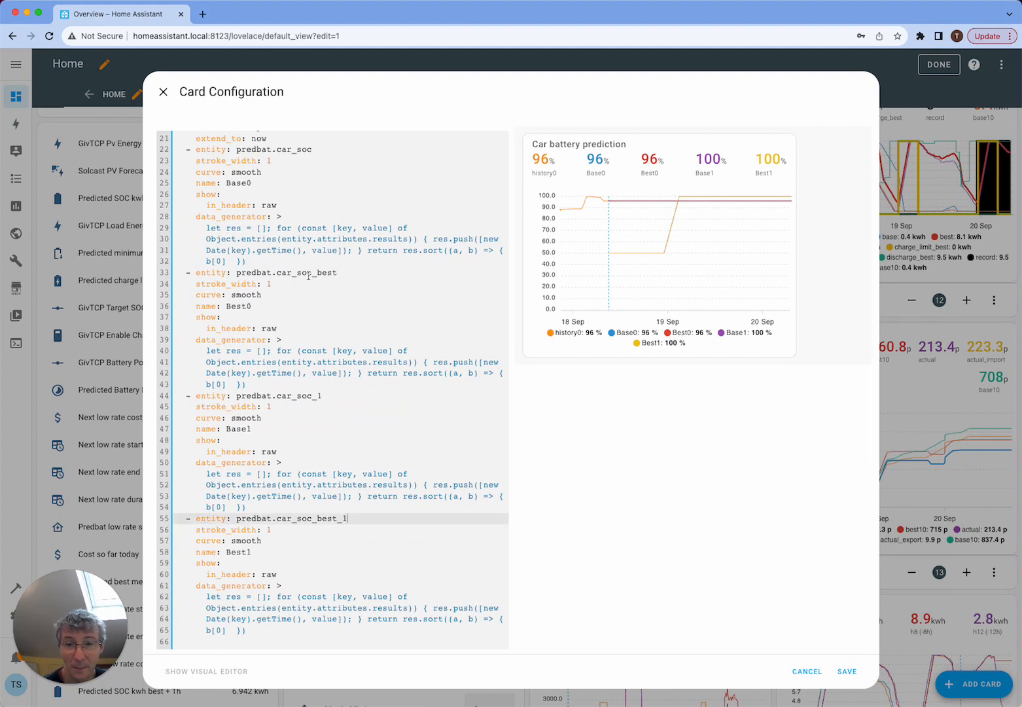
{"action": "left_click", "coordinate": [327, 395]}
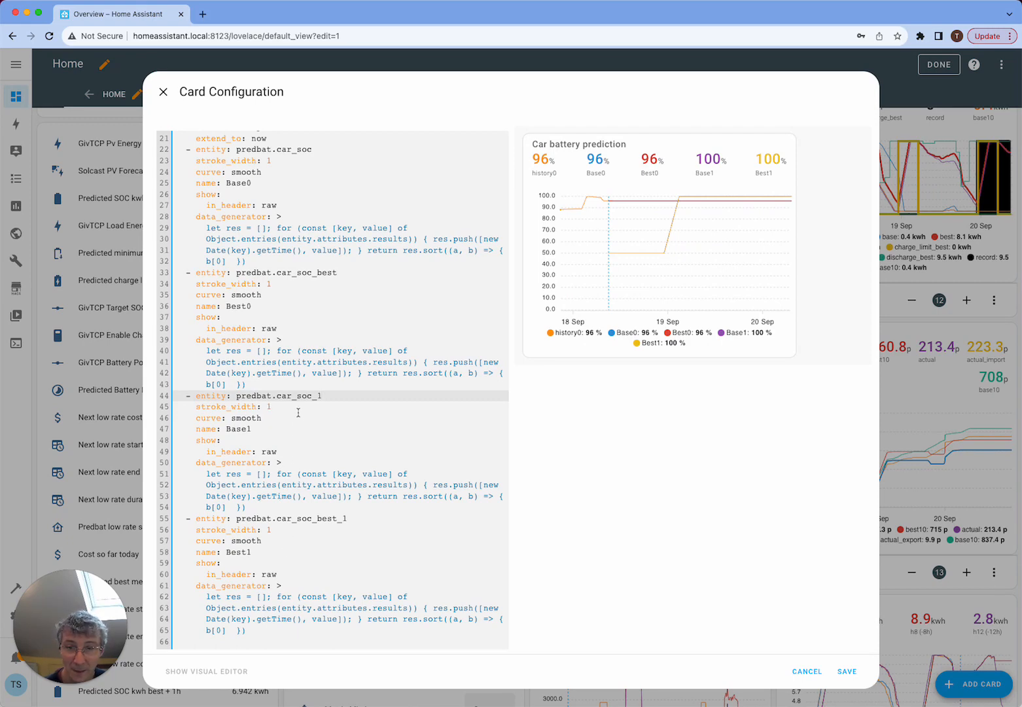
{"action": "left_click", "coordinate": [802, 672]}
{"action": "left_click", "coordinate": [939, 64]}
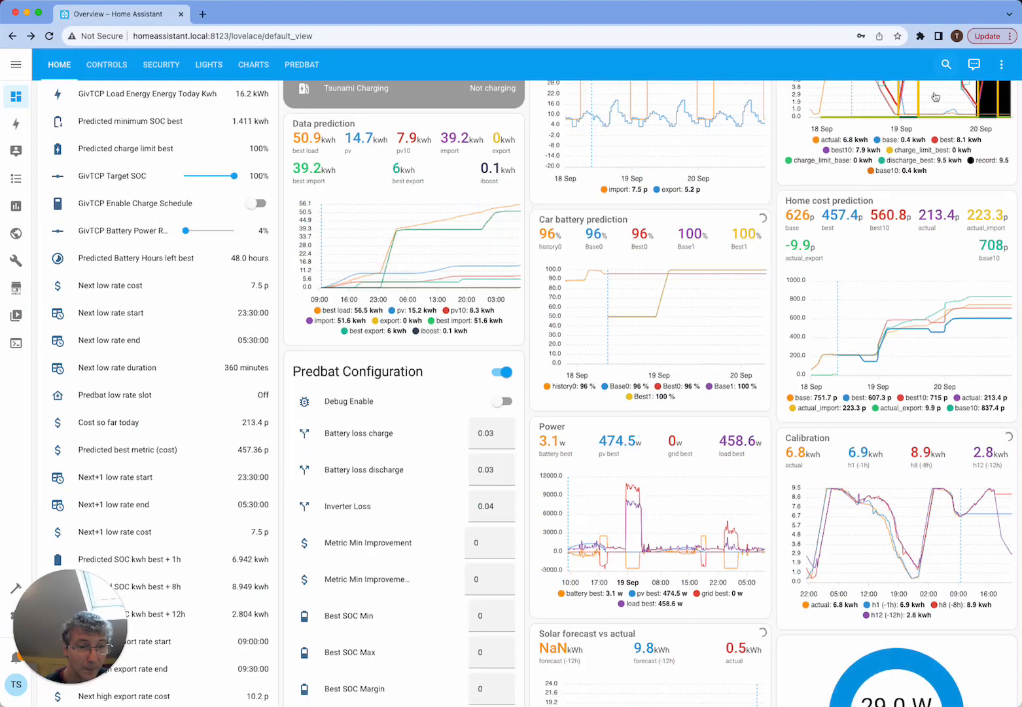
- Examine the Car battery prediction chart's charge curves for both cars on the Home dashboard
{"action": "scroll", "coordinate": [633, 274], "scroll_direction": "down", "scroll_amount": 2}
{"action": "mouse_move", "coordinate": [607, 250]}
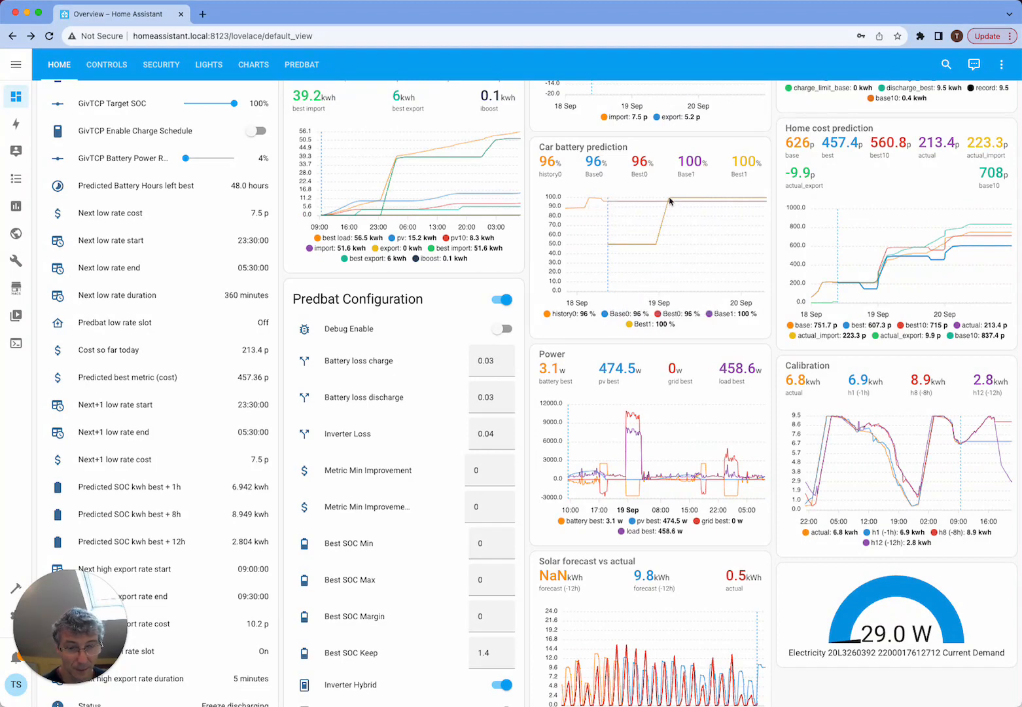
{"action": "scroll", "coordinate": [678, 271], "scroll_direction": "up", "scroll_amount": 2}
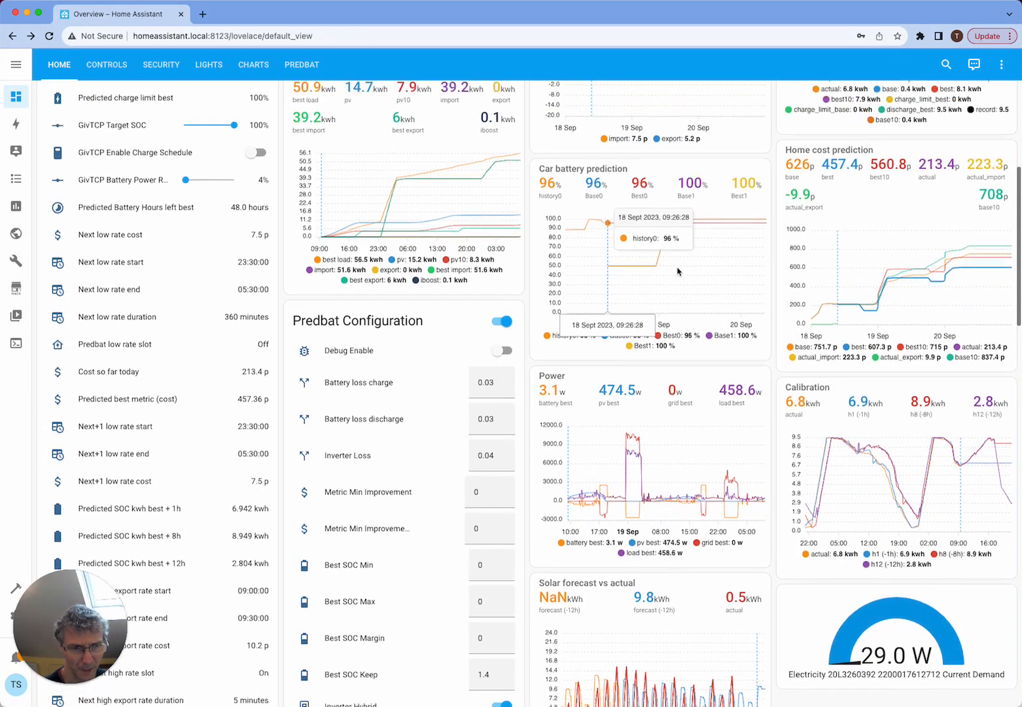
- Hide every series except best load in the Data prediction chart to isolate the predicted load curve
{"action": "scroll", "coordinate": [678, 271], "scroll_direction": "up", "scroll_amount": 2}
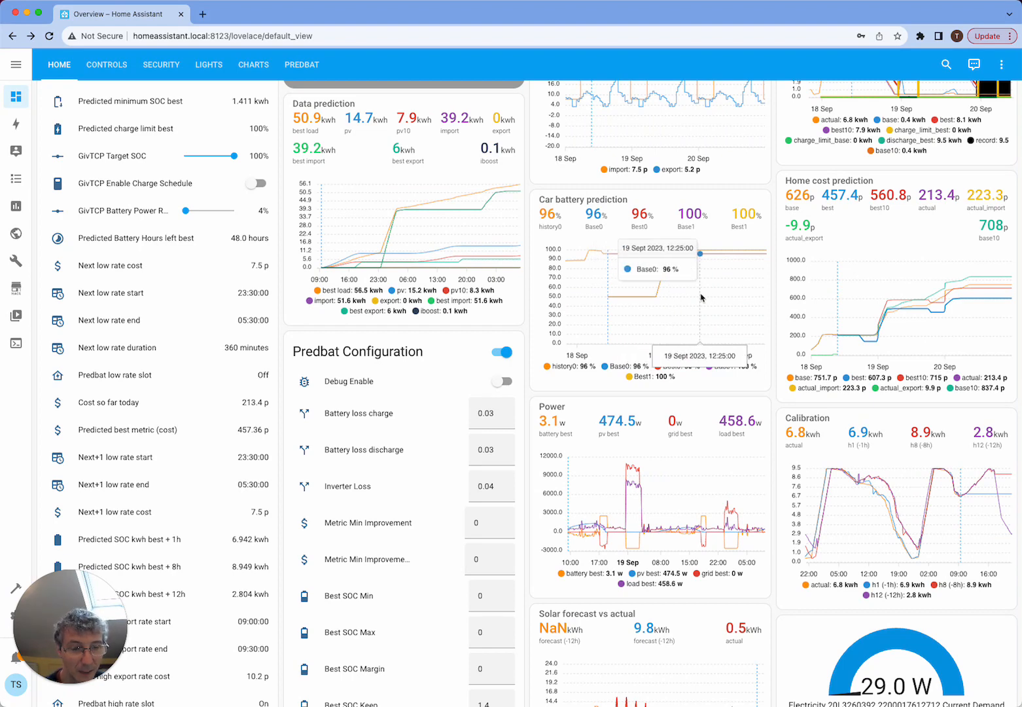
{"action": "scroll", "coordinate": [700, 297], "scroll_direction": "up", "scroll_amount": 5}
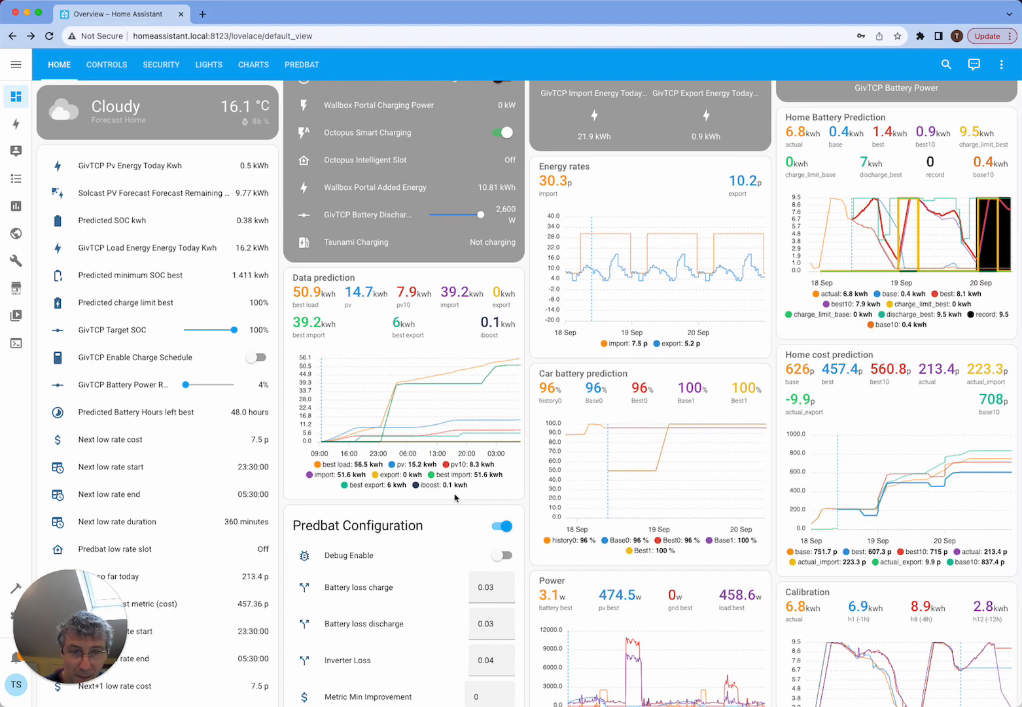
{"action": "left_click", "coordinate": [327, 474]}
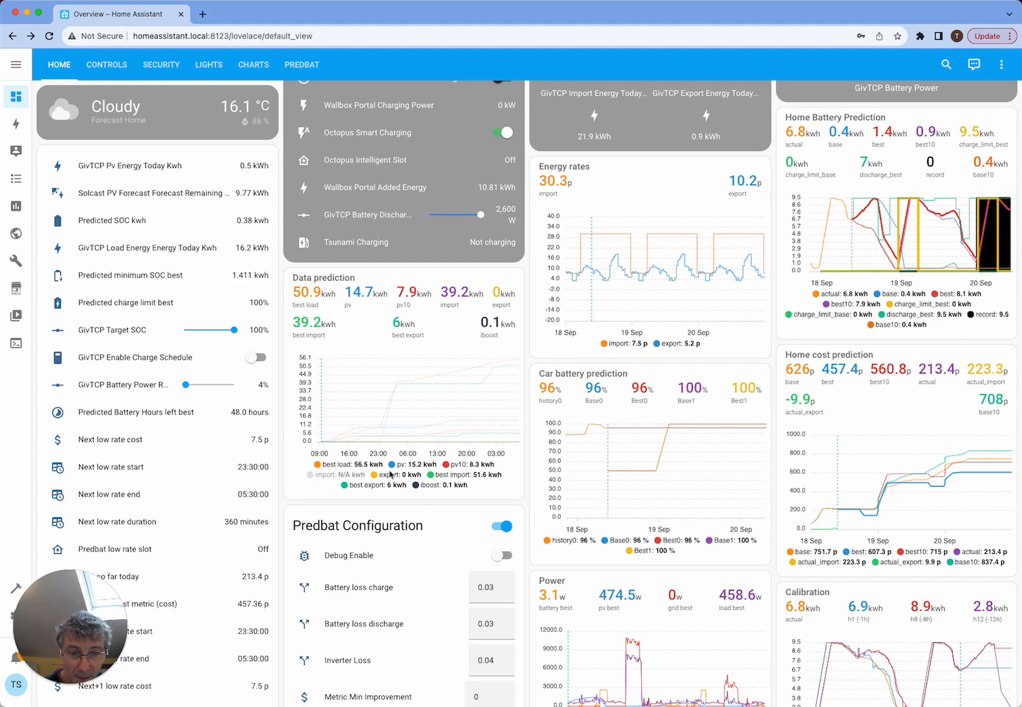
{"action": "left_click", "coordinate": [394, 476]}
{"action": "left_click", "coordinate": [401, 464]}
{"action": "left_click", "coordinate": [455, 464]}
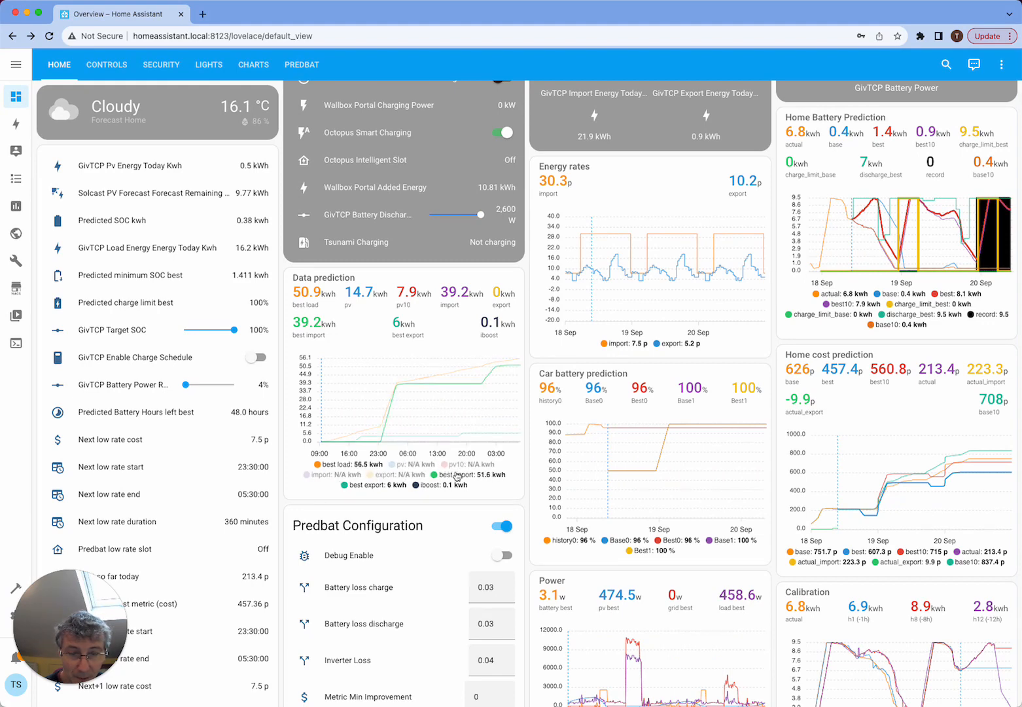
{"action": "left_click", "coordinate": [458, 474]}
{"action": "left_click", "coordinate": [429, 485]}
{"action": "left_click", "coordinate": [385, 486]}
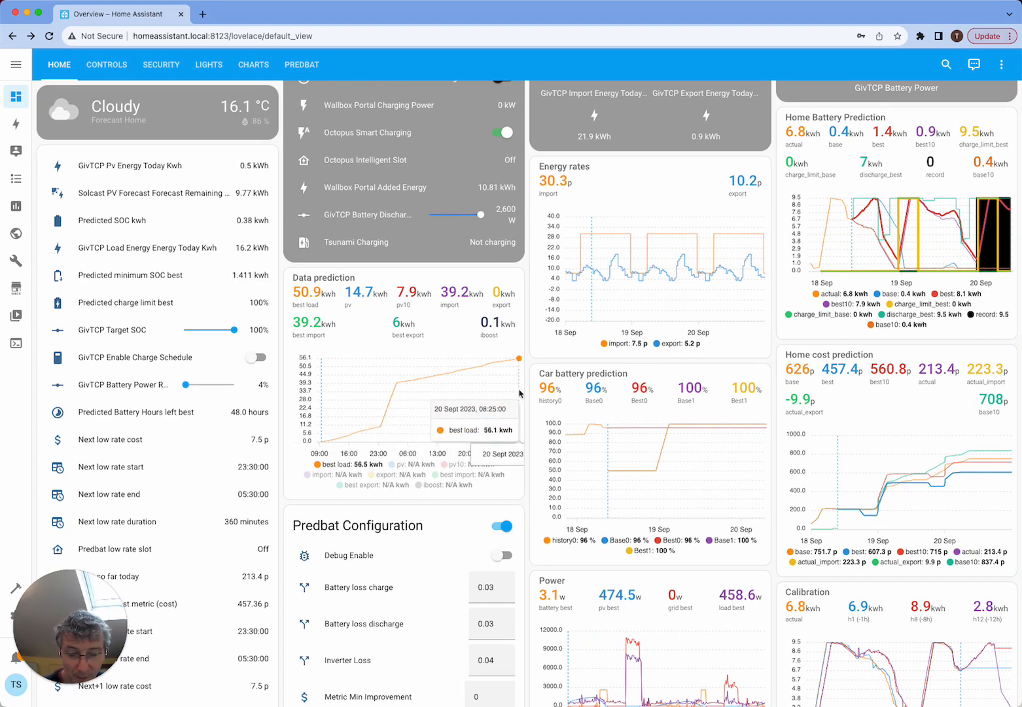
- Search the dashboard page for "smart" and check the Car Charging Plan Smart setting and the Predbat settings around it
{"action": "scroll", "coordinate": [520, 392], "scroll_direction": "down", "scroll_amount": 5}
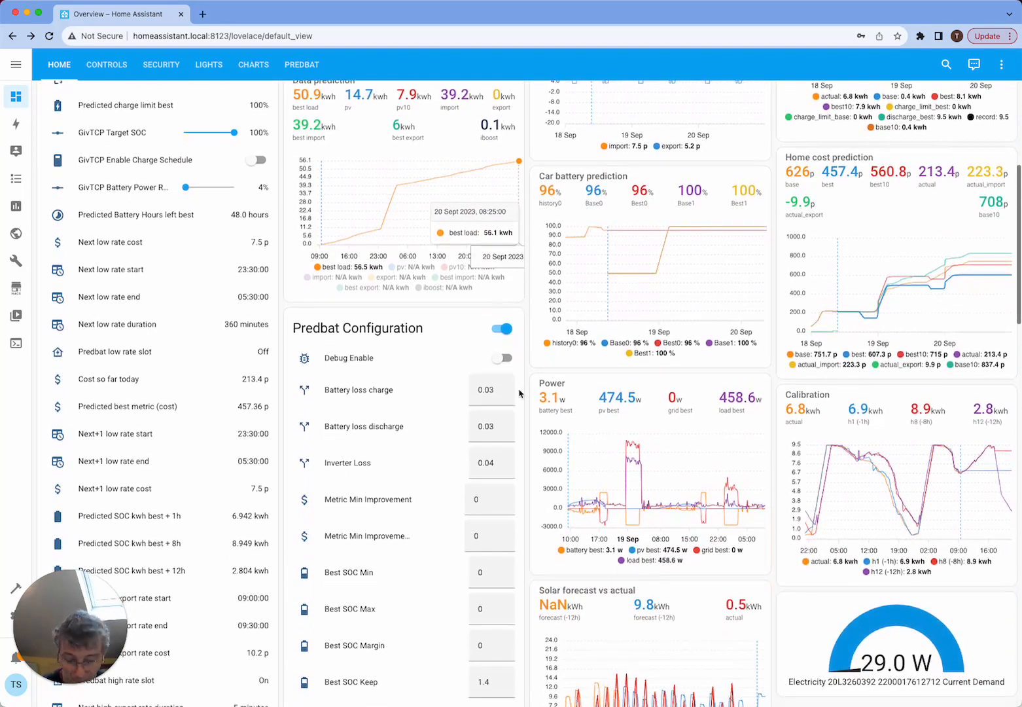
{"action": "key", "text": "ctrl+f"}
{"action": "type", "text": "smart"}
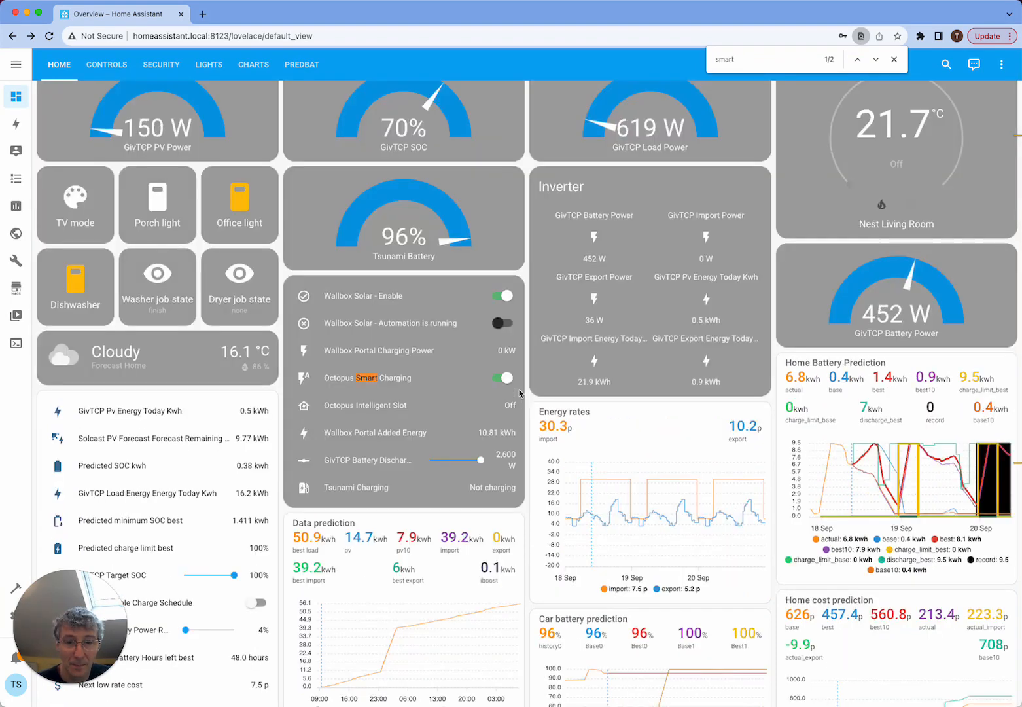
{"action": "key", "text": "Return"}
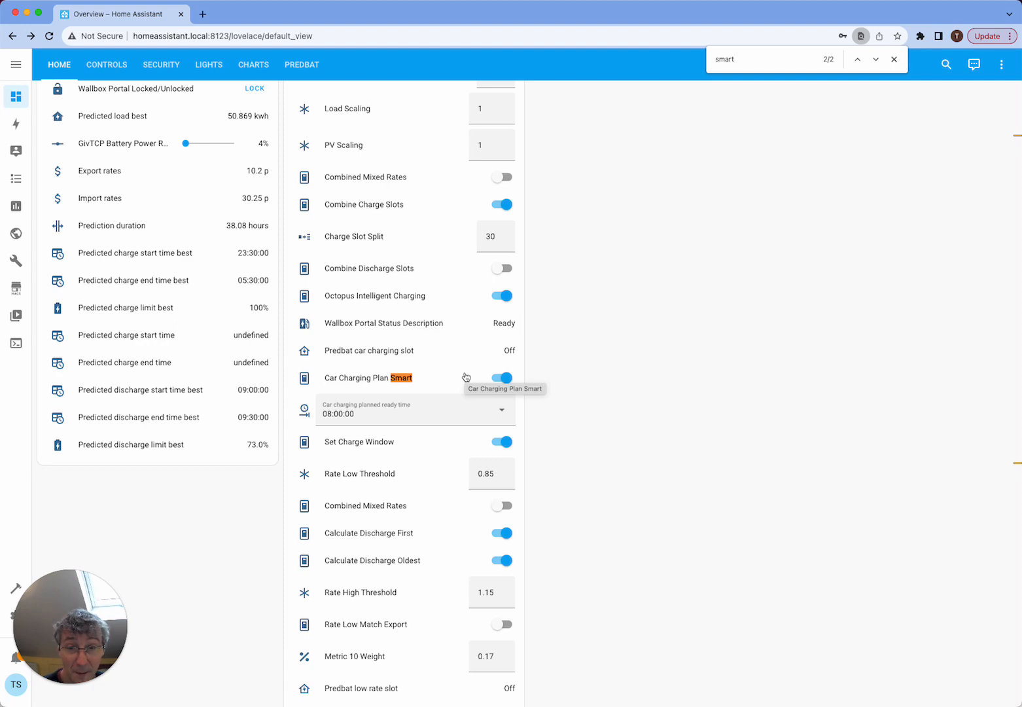
{"action": "scroll", "coordinate": [465, 377], "scroll_direction": "down", "scroll_amount": 10}
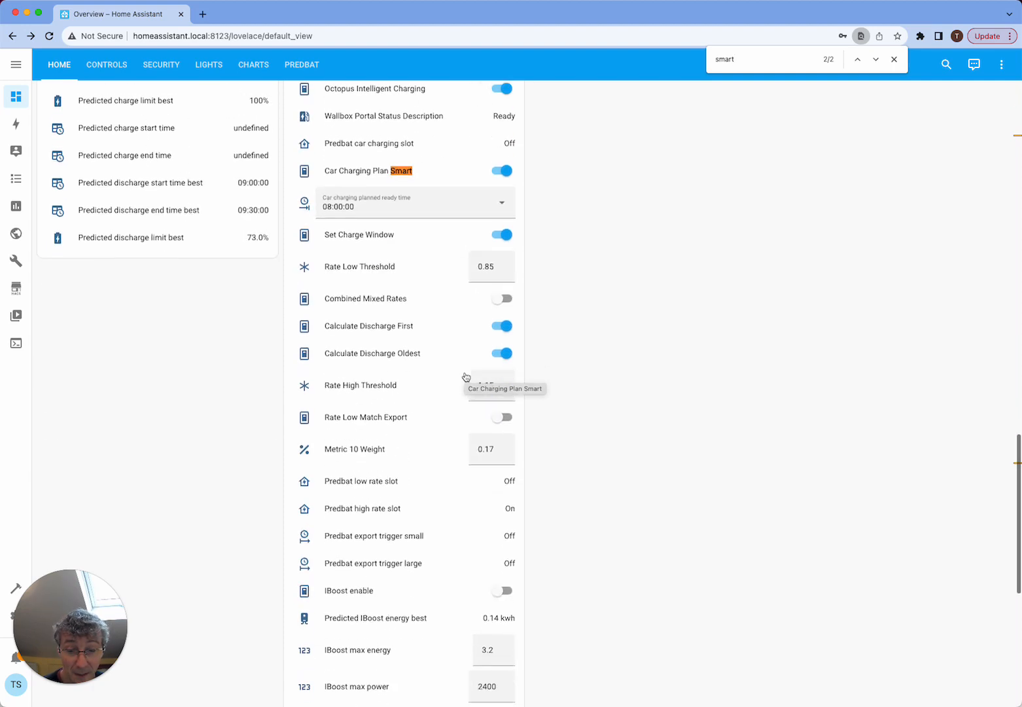
{"action": "scroll", "coordinate": [465, 377], "scroll_direction": "up", "scroll_amount": 4}
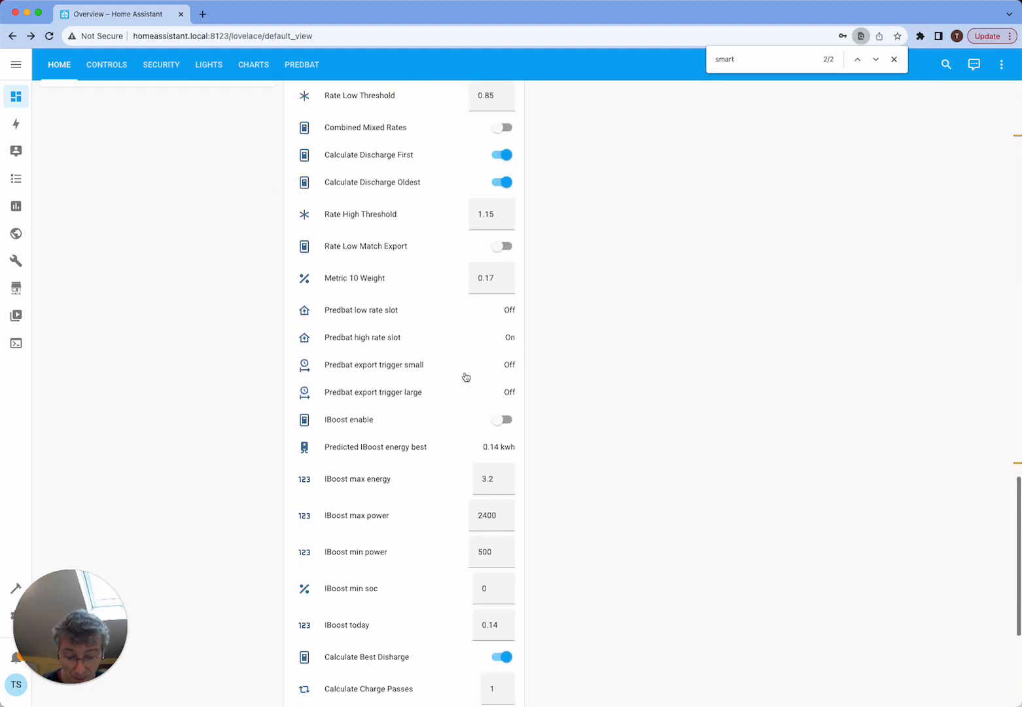
- Search the dashboard page for "slot", go through the matches to look for the car charging slot entities, and close the search
{"action": "key", "text": "BackSpace"}
{"action": "key", "text": "BackSpace"}
{"action": "key", "text": "BackSpace"}
{"action": "key", "text": "BackSpace"}
{"action": "type", "text": "lo"}
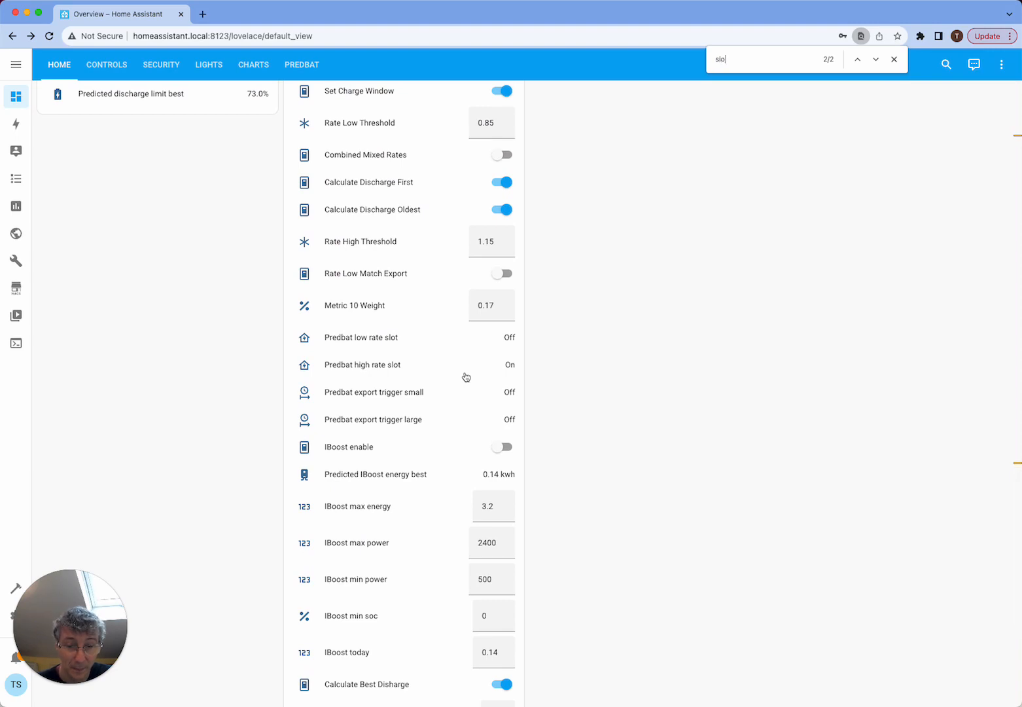
{"action": "type", "text": "tt"}
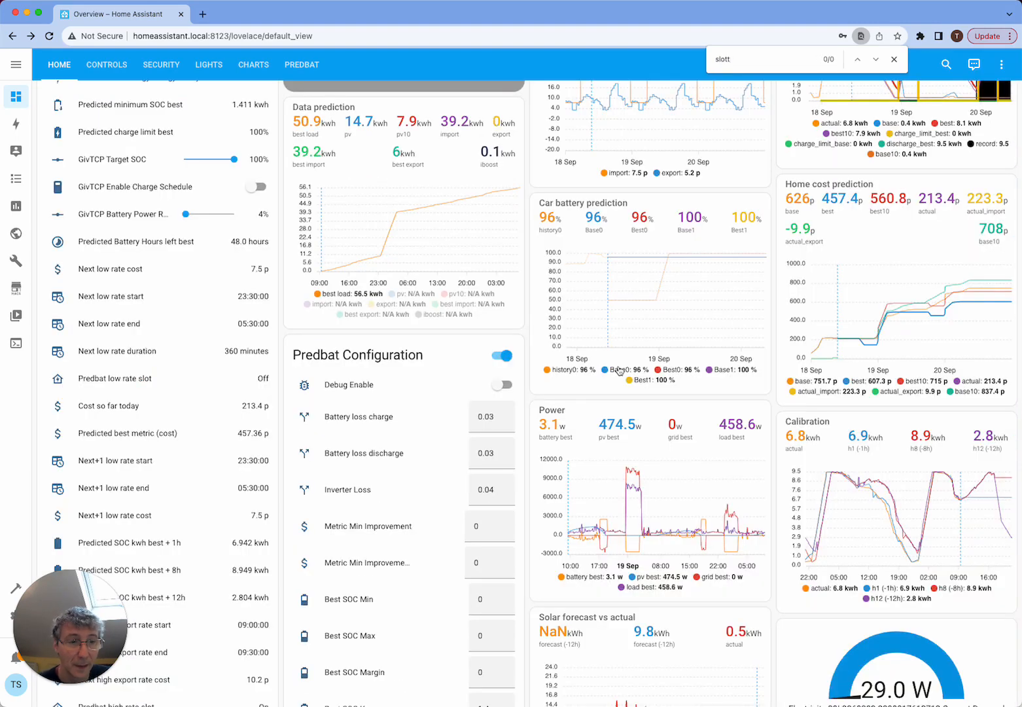
{"action": "key", "text": "BackSpace"}
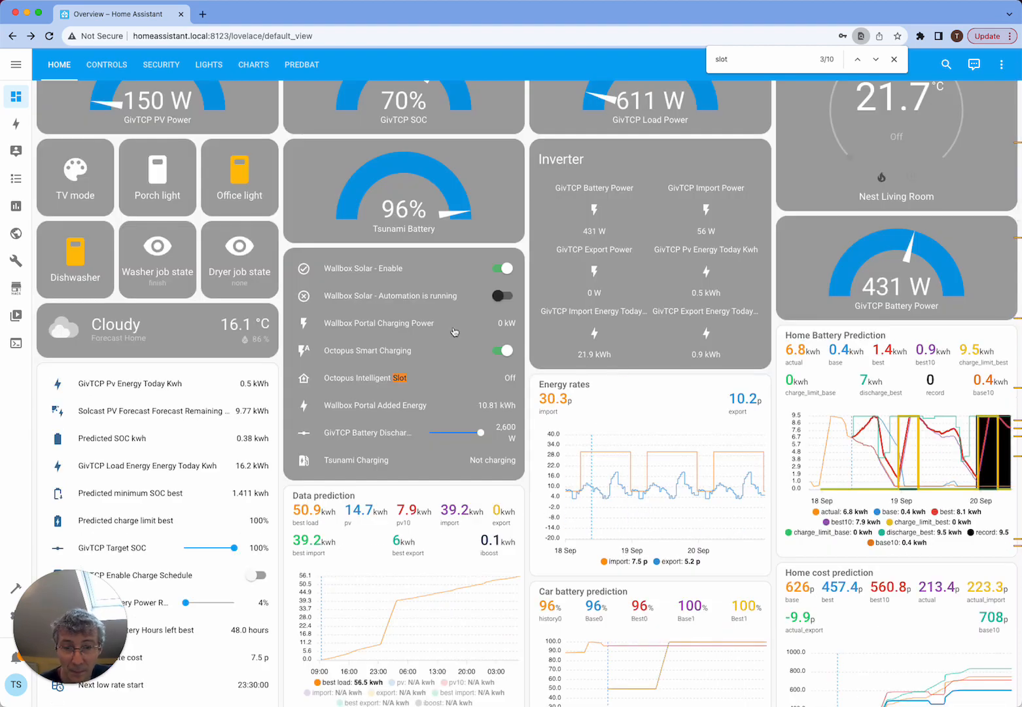
{"action": "key", "text": "Return"}
{"action": "key", "text": "Return"}
{"action": "key", "text": "Return"}
{"action": "key", "text": "Return"}
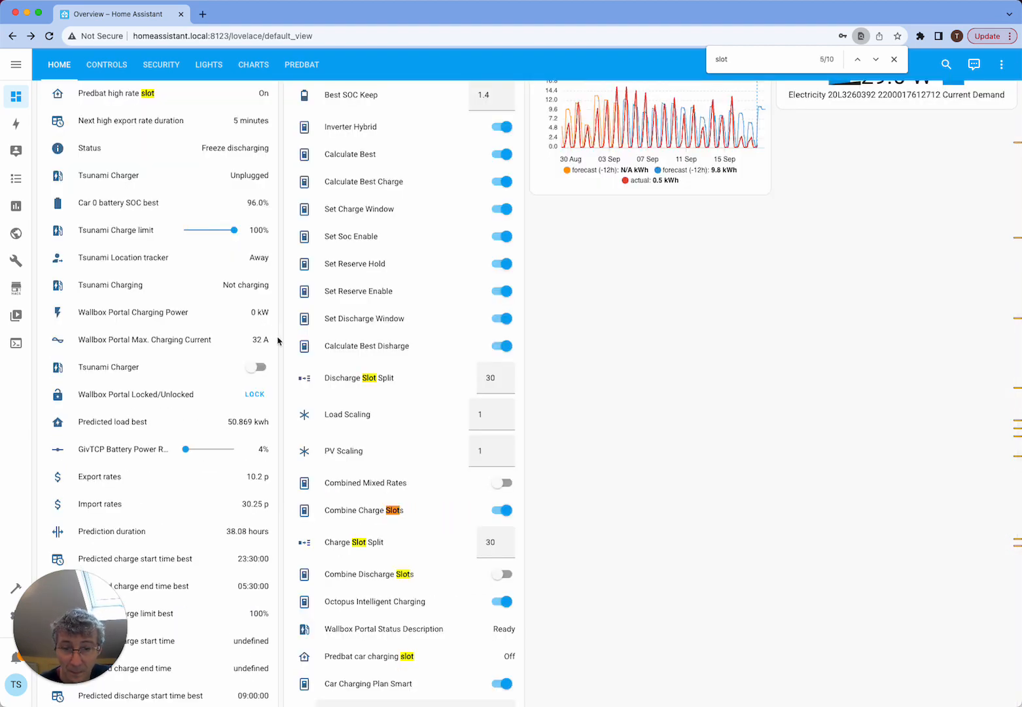
{"action": "key", "text": "Return"}
{"action": "key", "text": "Return"}
{"action": "key", "text": "Return"}
{"action": "key", "text": "Return"}
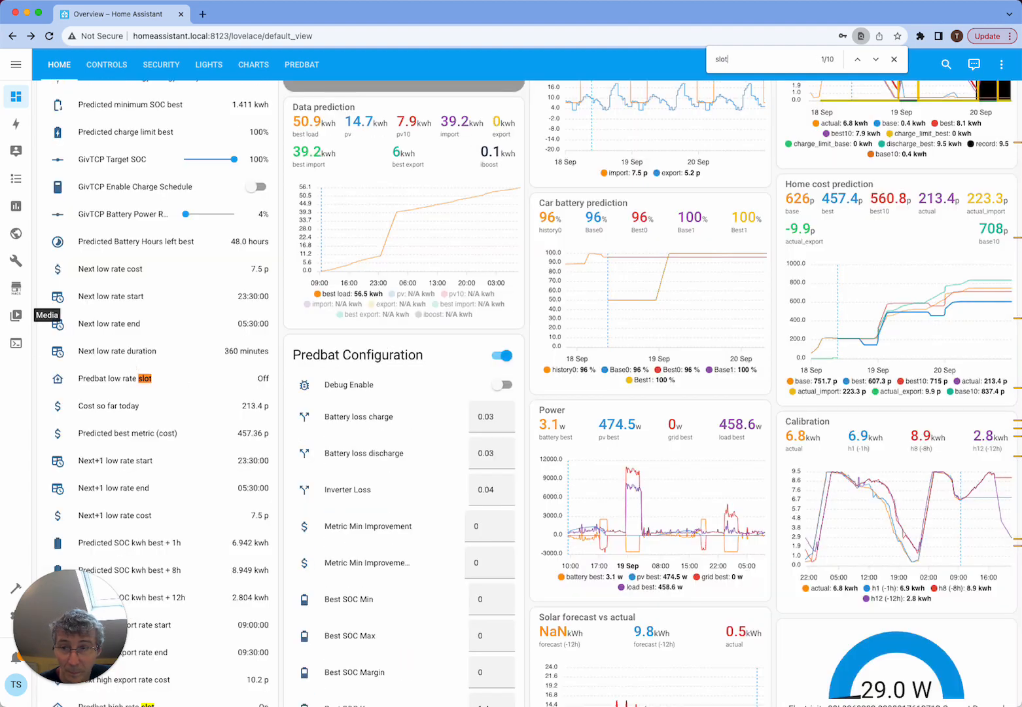
{"action": "key", "text": "Escape"}
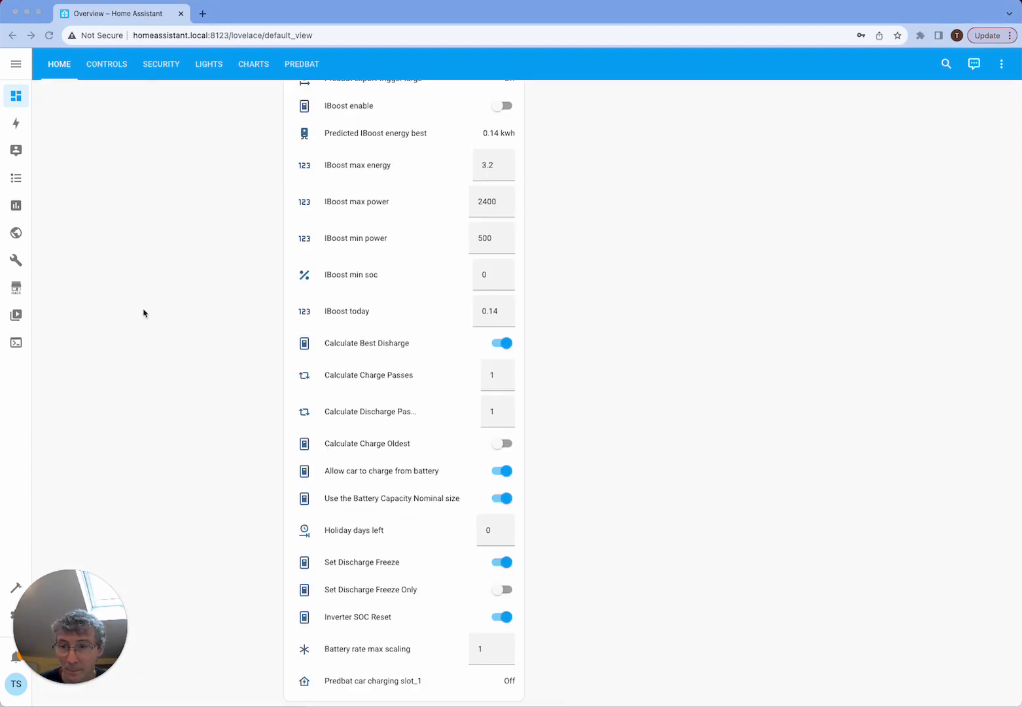
- Open the Predbat car charging slot_1 details, examine the planned charging times, kWh and cost in its attributes, and close the details
{"action": "left_click", "coordinate": [305, 683]}
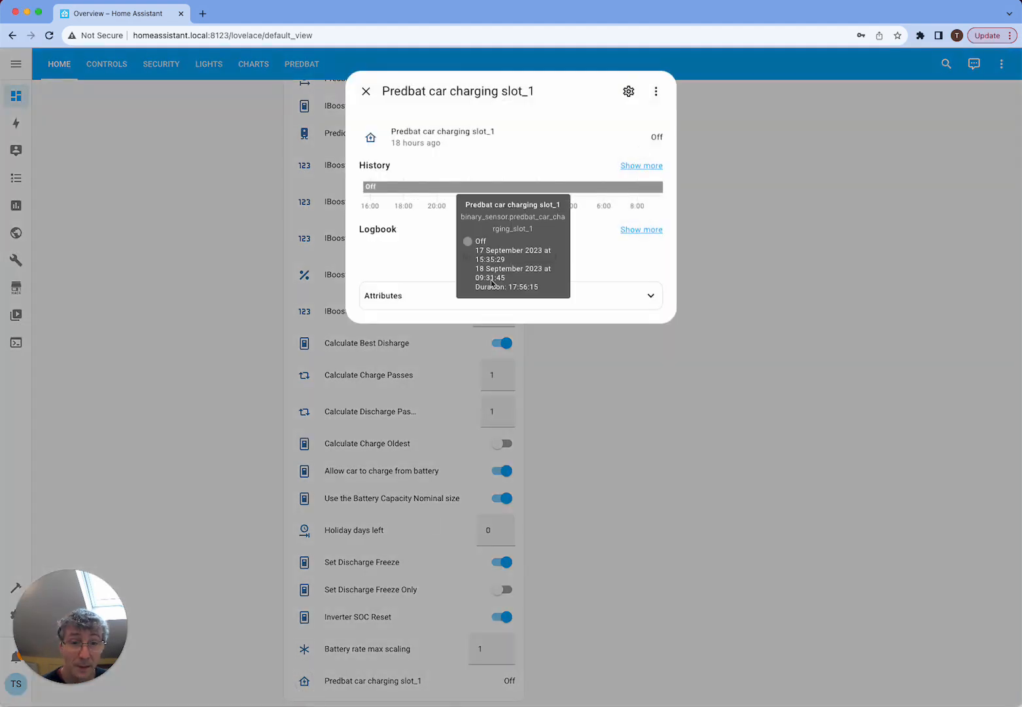
{"action": "mouse_move", "coordinate": [416, 191]}
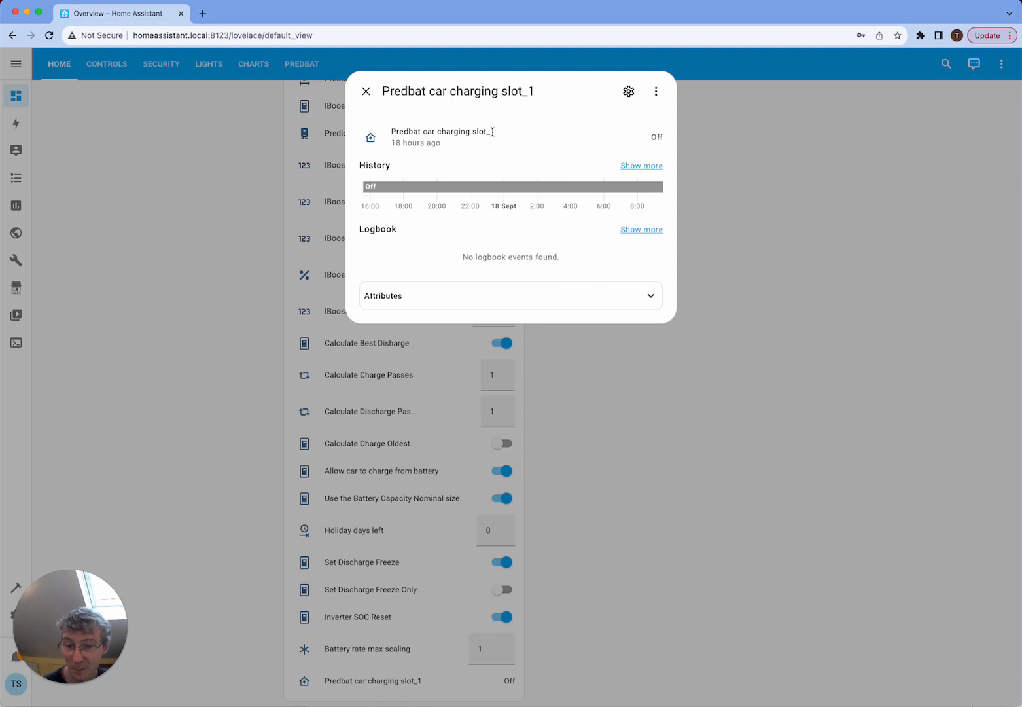
{"action": "left_click", "coordinate": [498, 297]}
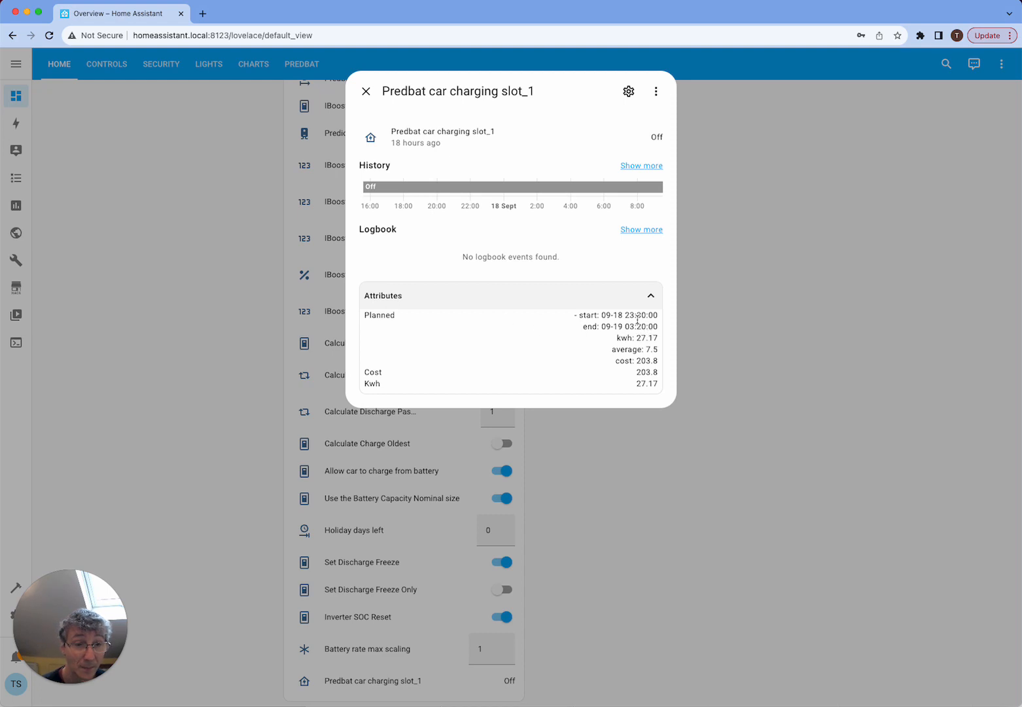
{"action": "left_click_drag", "start_coordinate": [616, 315], "coordinate": [650, 351]}
{"action": "left_click", "coordinate": [645, 362]}
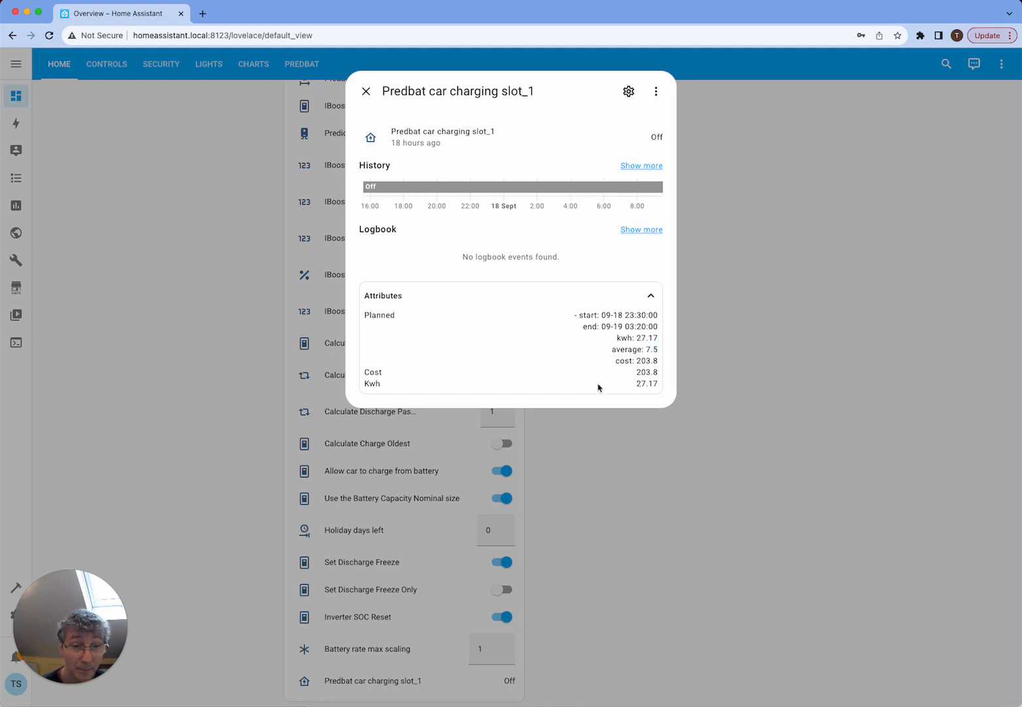
{"action": "left_click", "coordinate": [366, 92]}
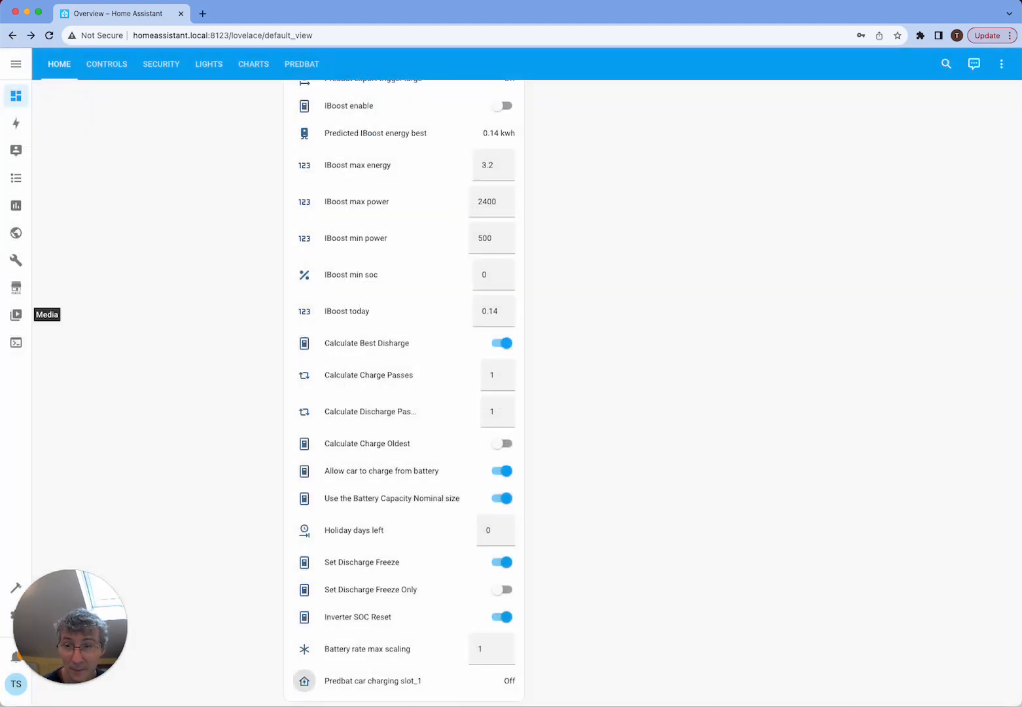